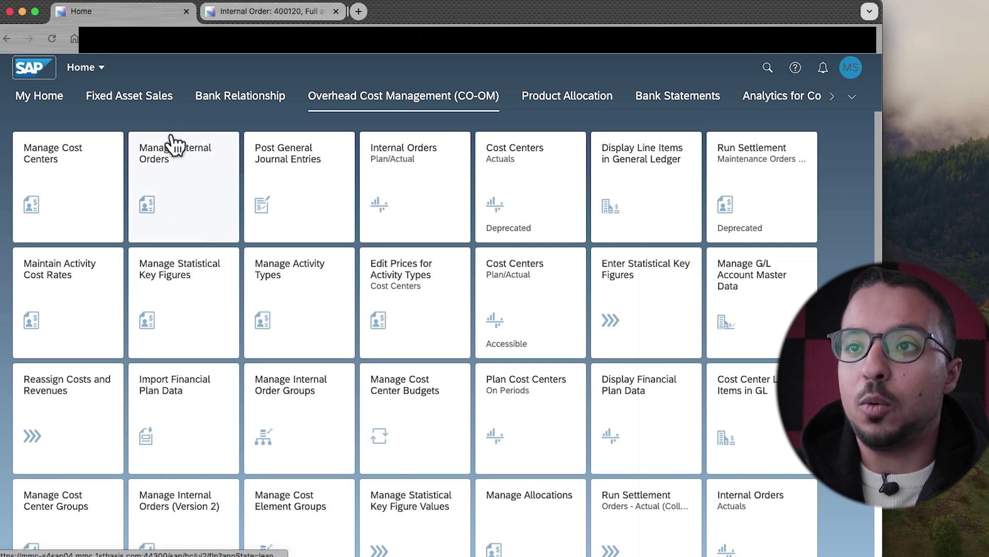
Step: In Manage Internal Orders, filter by the order number of the Full and Periodic Settlement order and open its master data
left_click(195, 176)
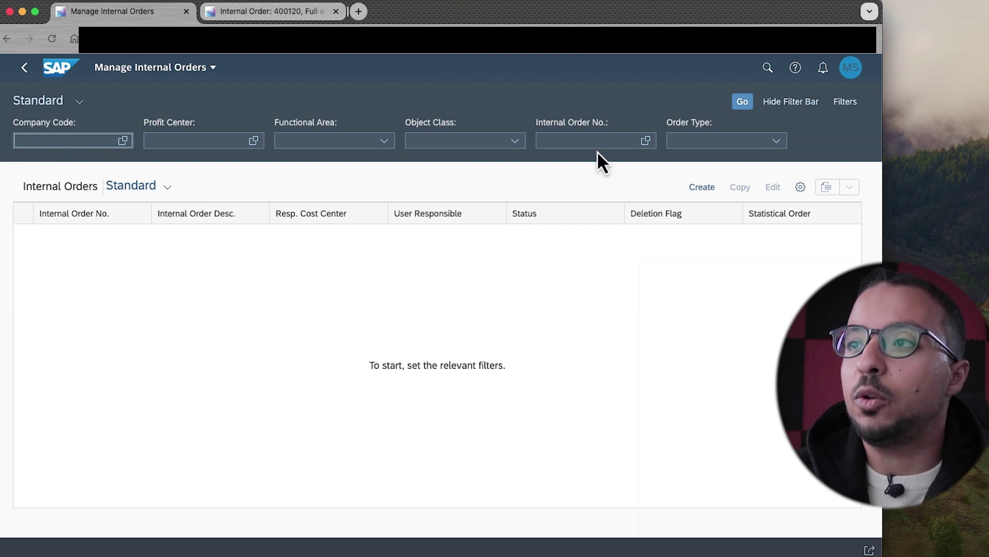
left_click(606, 141)
type("400120")
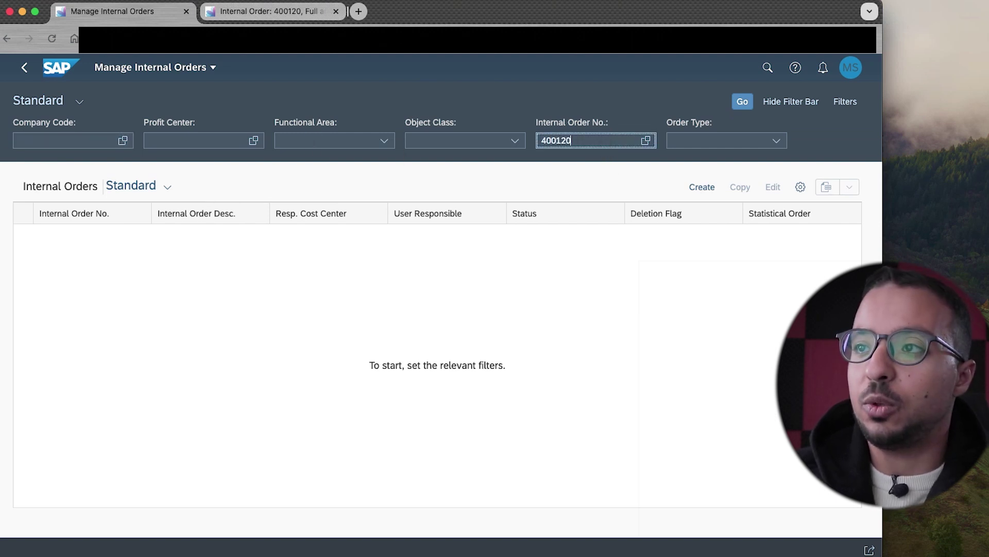
key("Return")
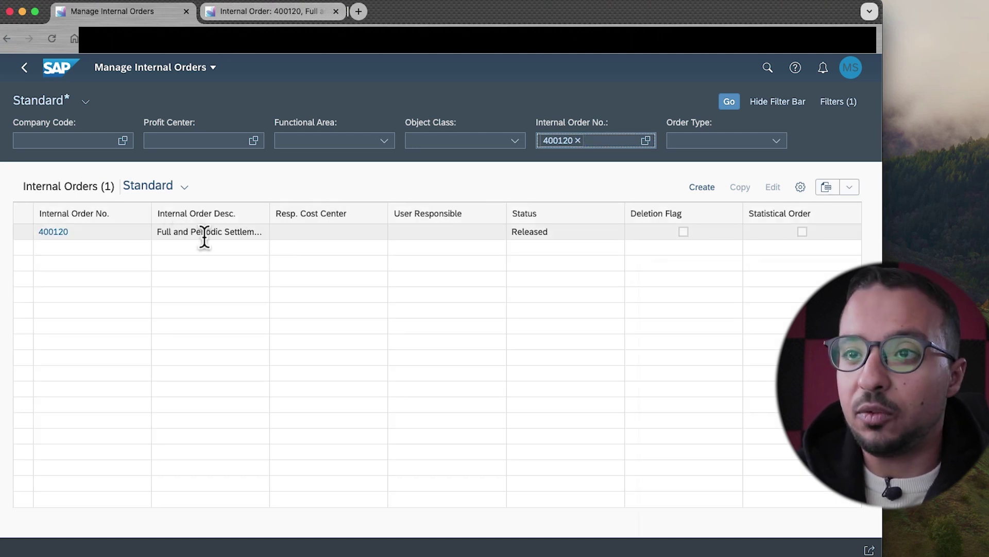
left_click(65, 236)
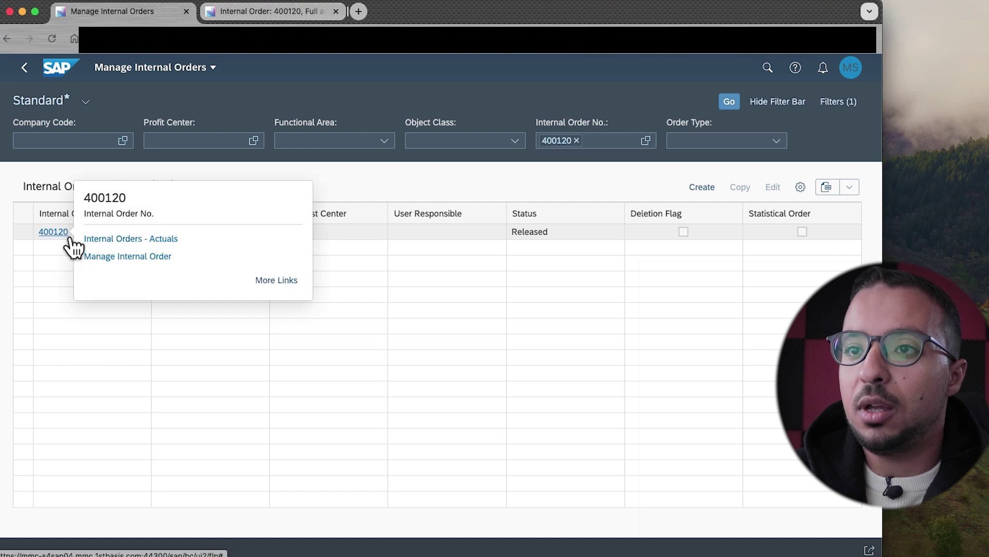
left_click(128, 248)
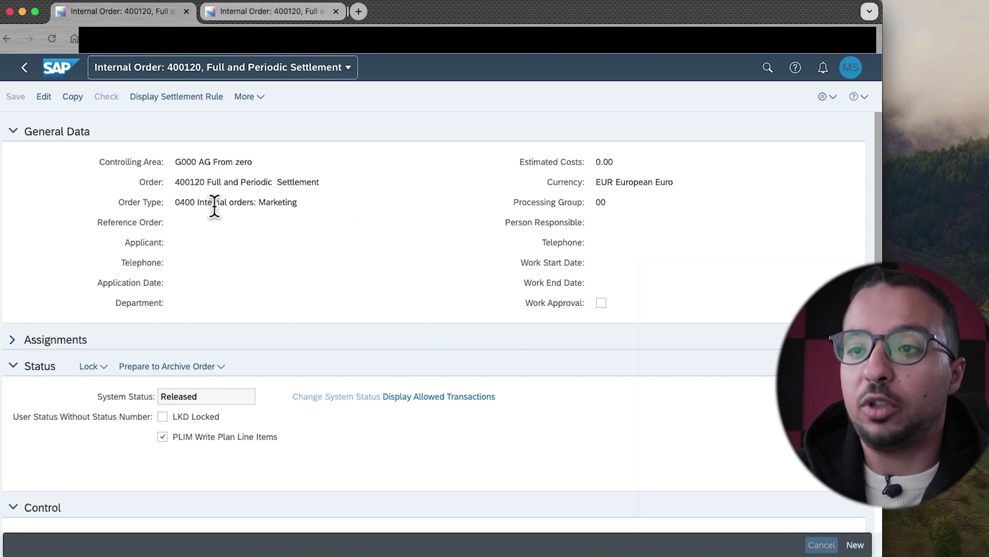
Step: Review the internal order's general, status and control data, and display its settlement rule
scroll(311, 219, "down", 2)
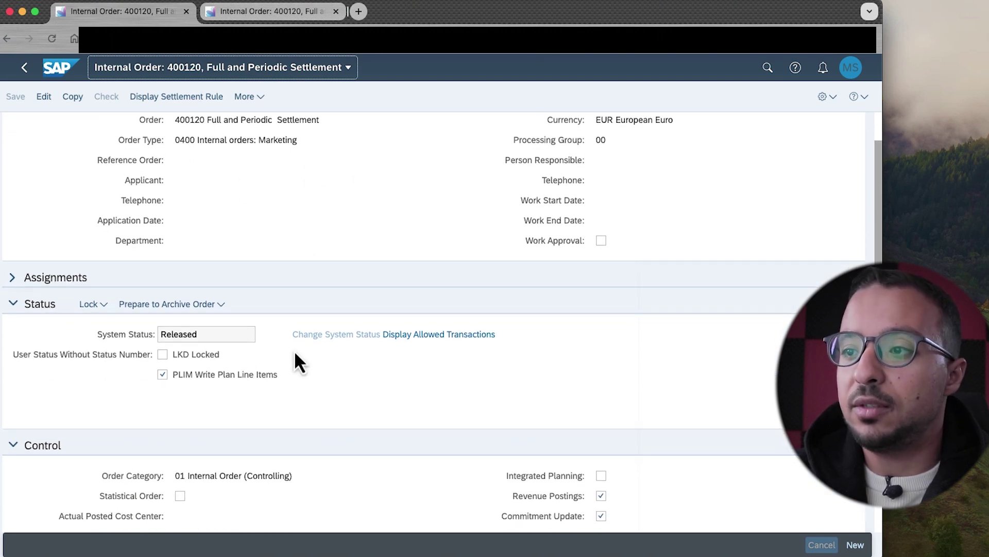
scroll(294, 351, "down", 4)
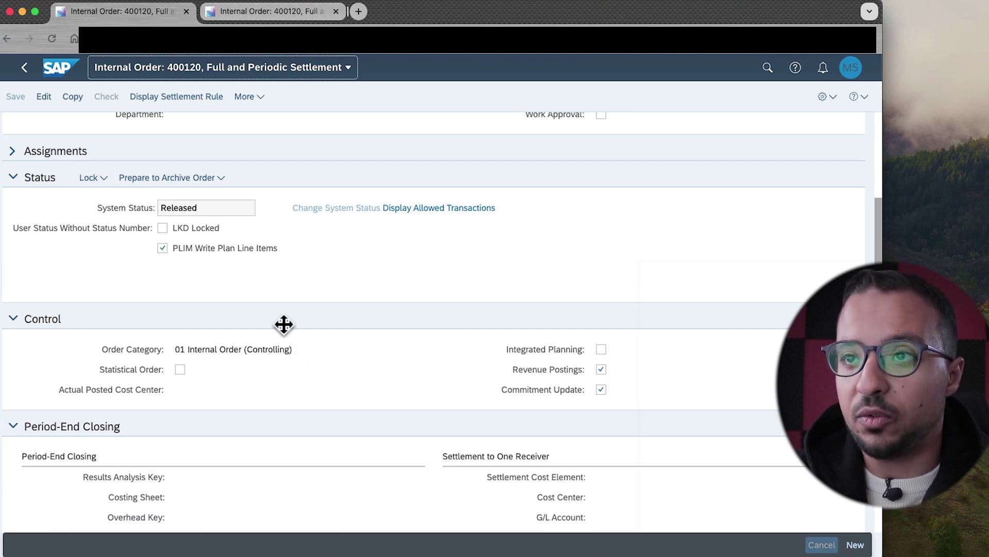
scroll(283, 325, "up", 6)
left_click(179, 98)
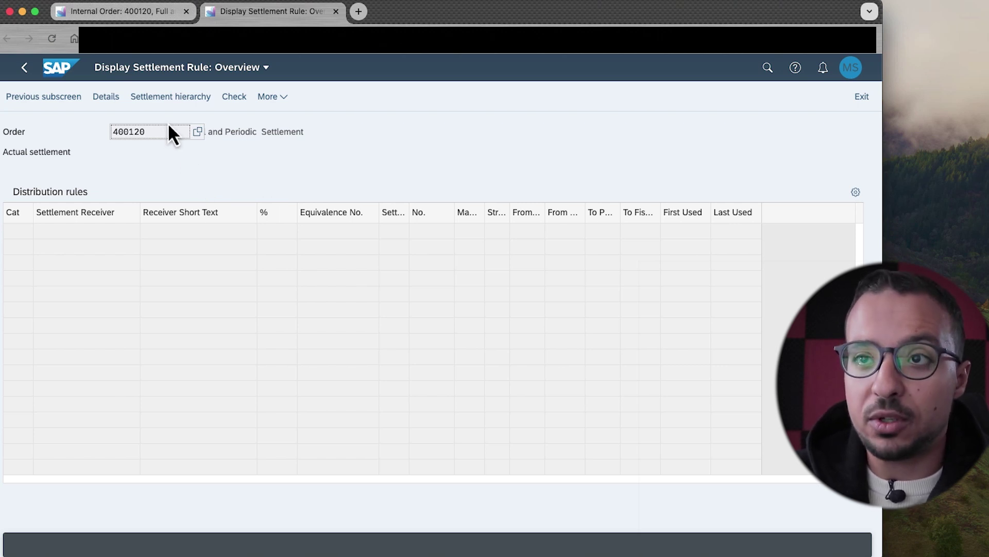
Step: Open Display Line Items in General Ledger from the Overhead Cost Management apps and filter by the internal order's ID
left_click(67, 73)
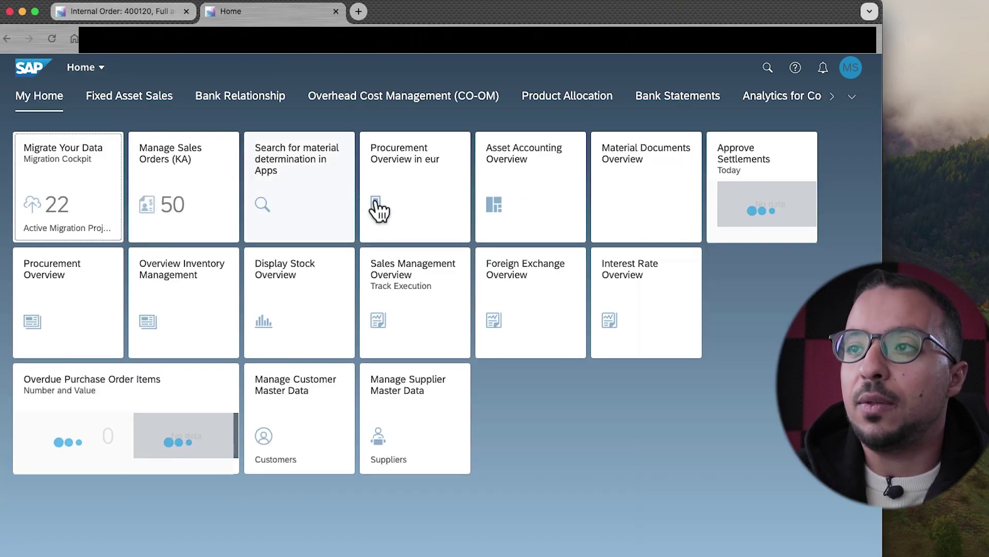
left_click(388, 101)
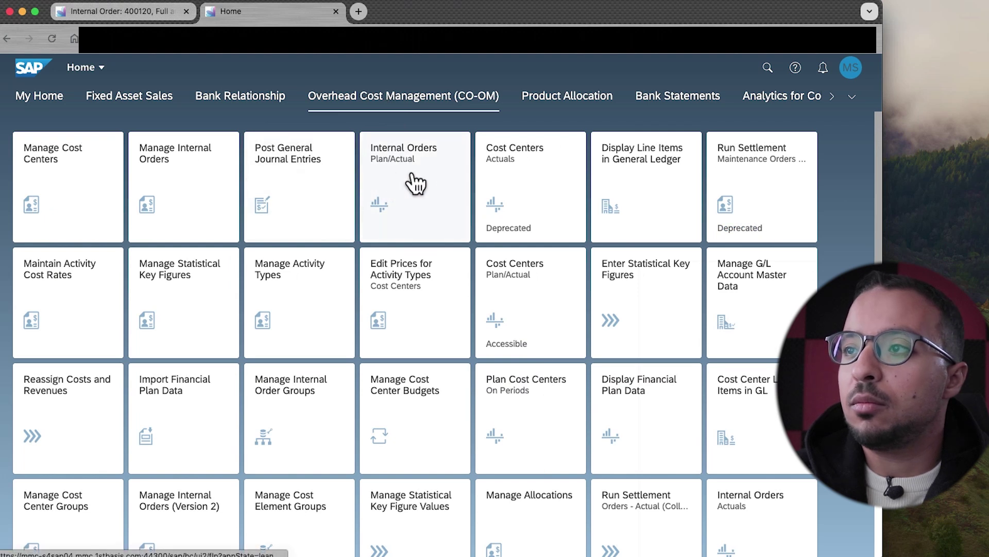
left_click(652, 200)
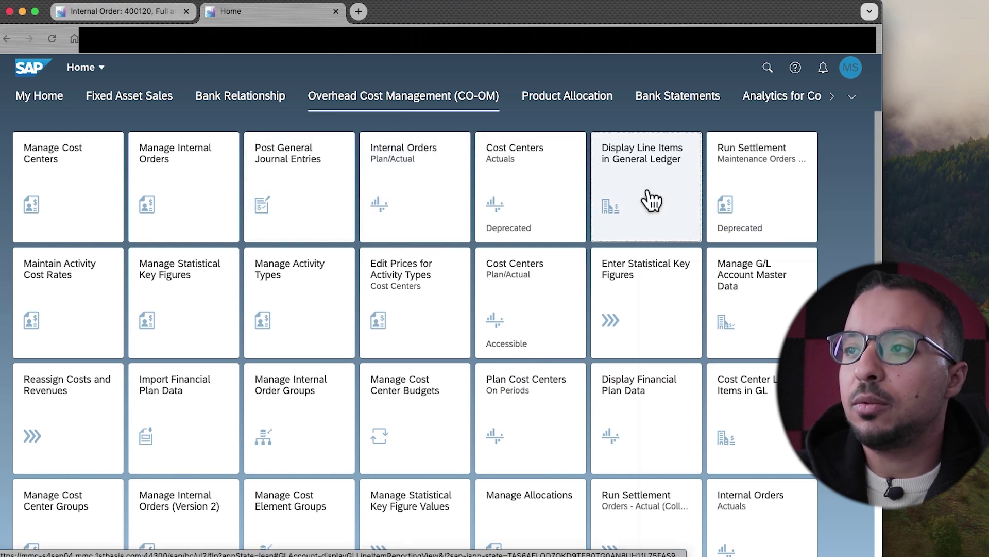
left_click(216, 192)
type("4")
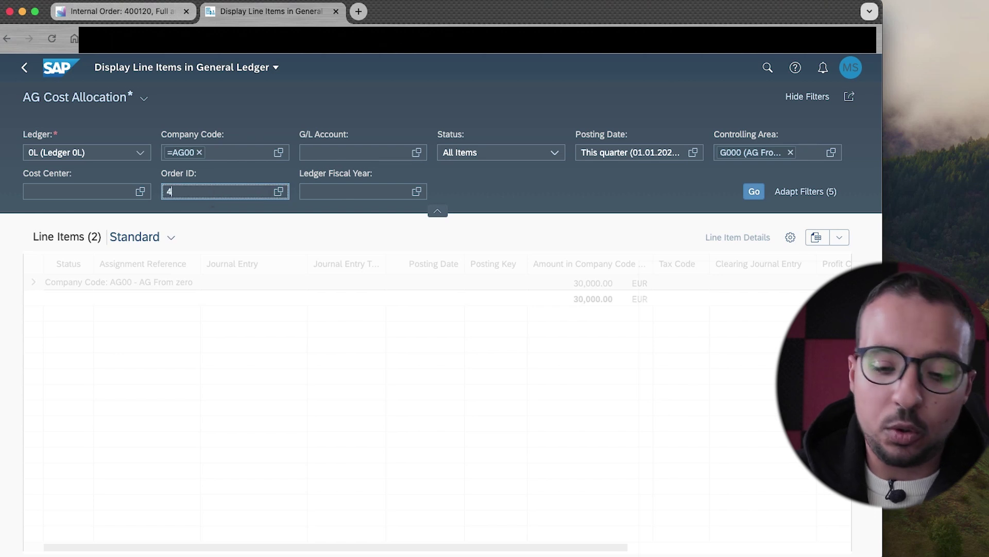
type("00120")
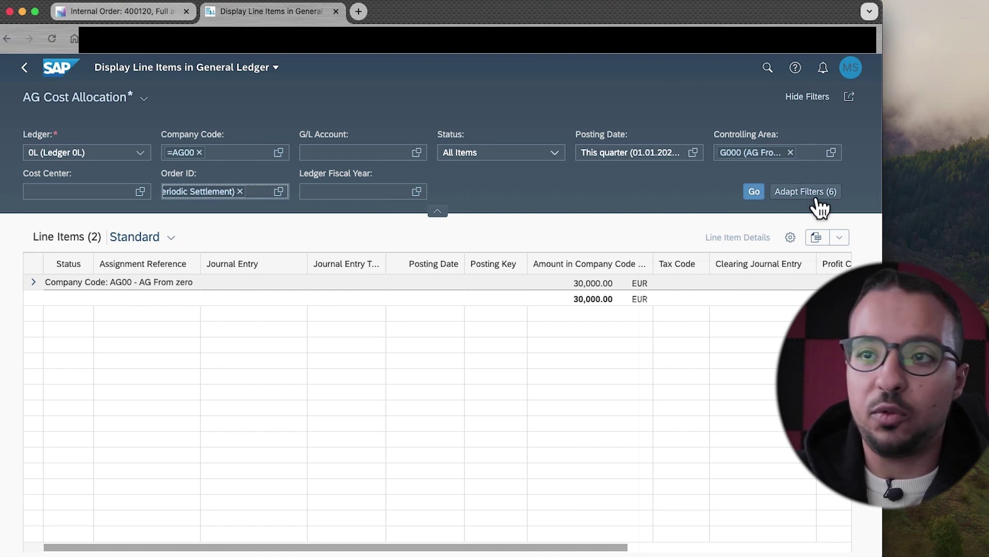
Step: Expand company code AG00 and both G/L accounts, Other office supplies expenses and Elec Expense, to view their journal entries
left_click(33, 283)
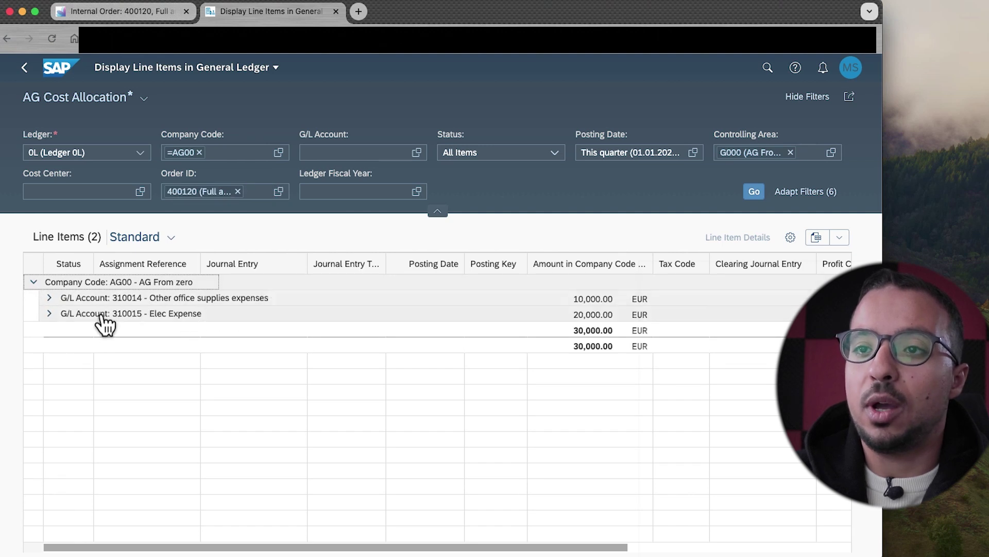
left_click(49, 298)
left_click(50, 329)
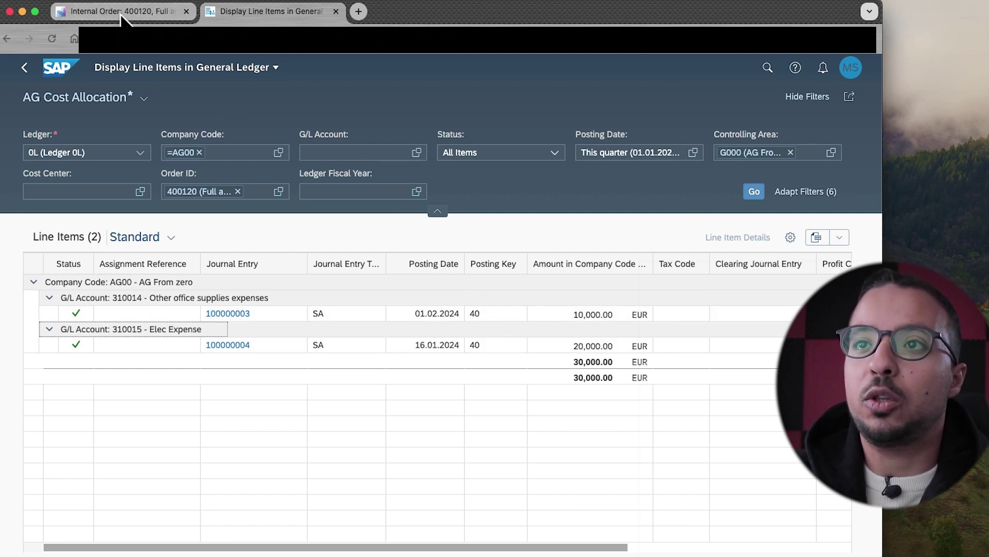
Step: Open the SAP home page in a new browser tab and launch Run Settlement for Maintenance Orders from Overhead Cost Management
right_click(61, 75)
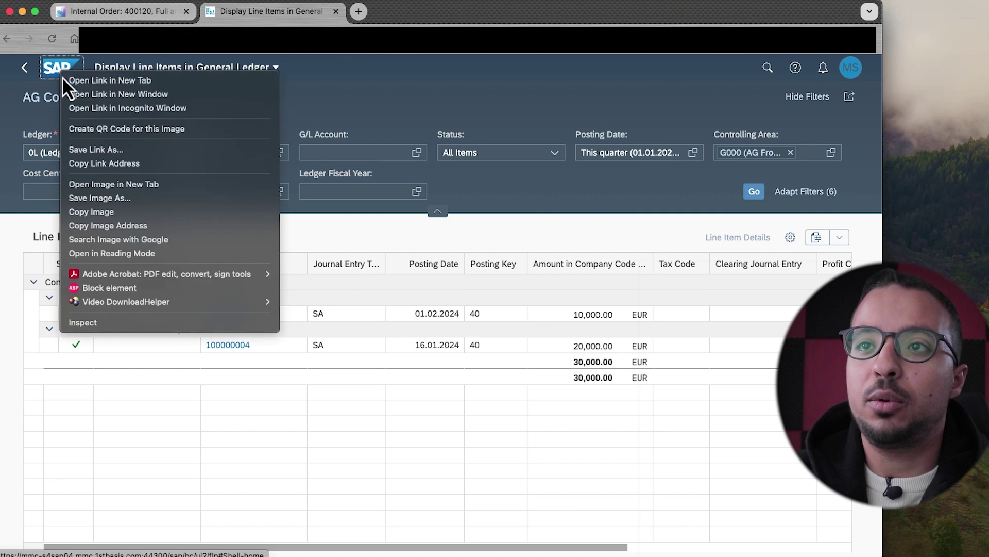
left_click(93, 81)
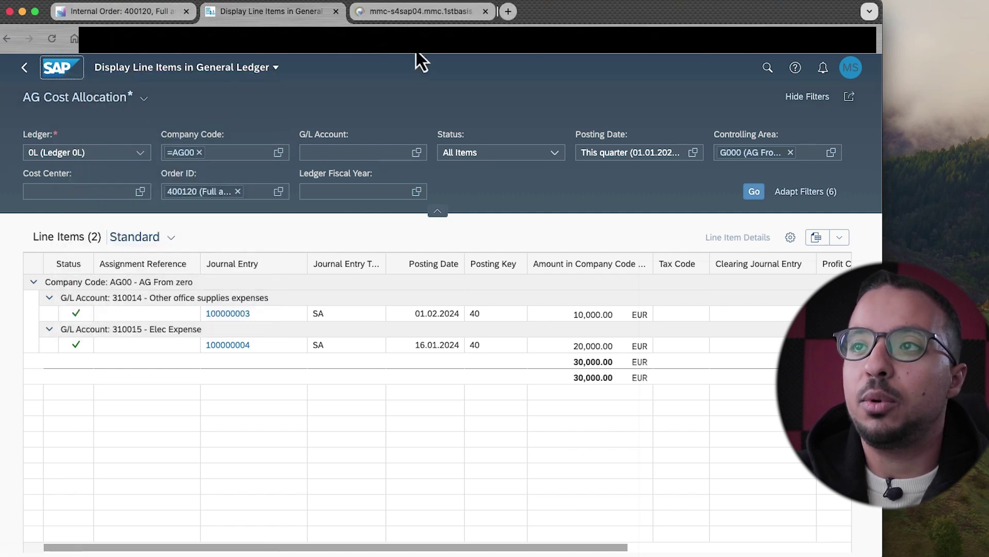
left_click(391, 11)
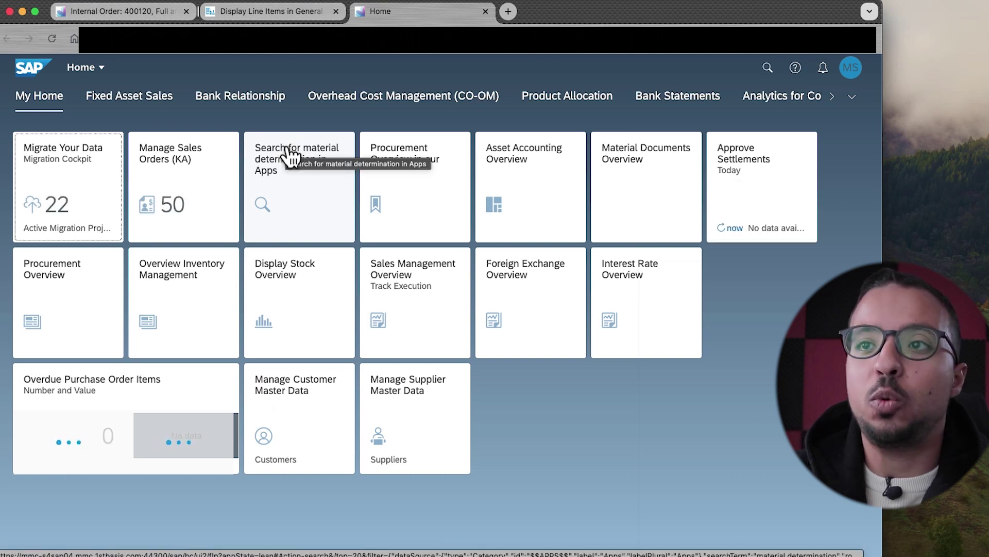
left_click(379, 101)
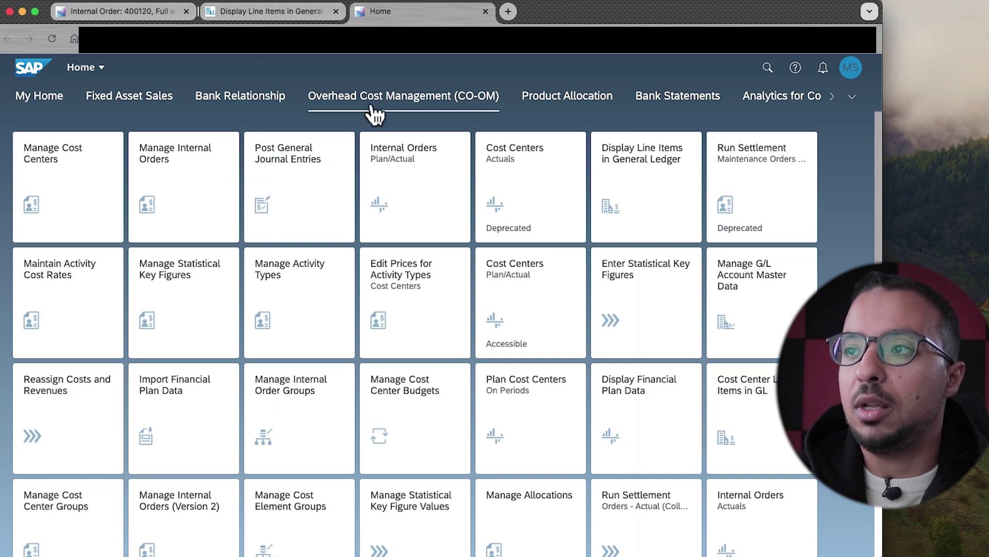
left_click(761, 187)
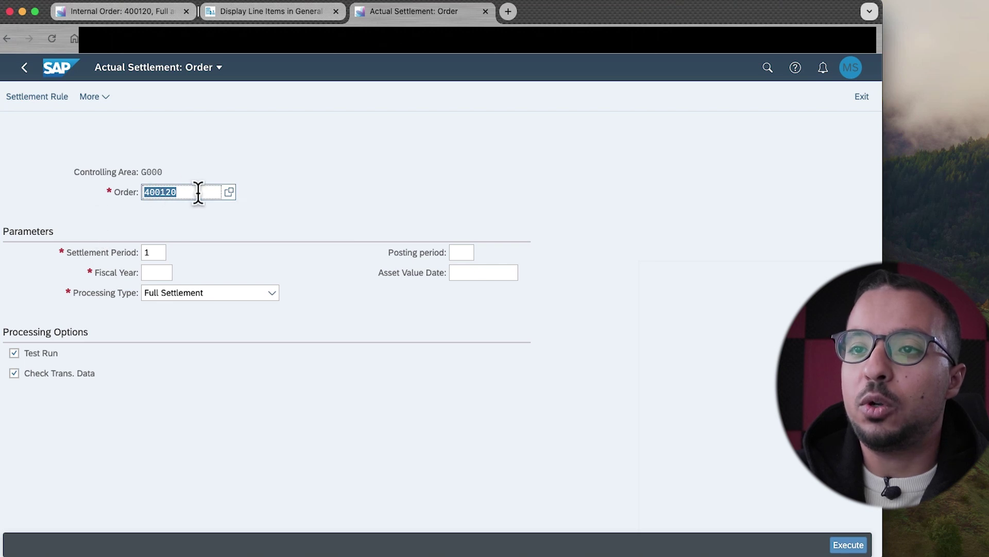
Step: Set the order settlement's period to 2 and its fiscal year to 2024
left_click(154, 252)
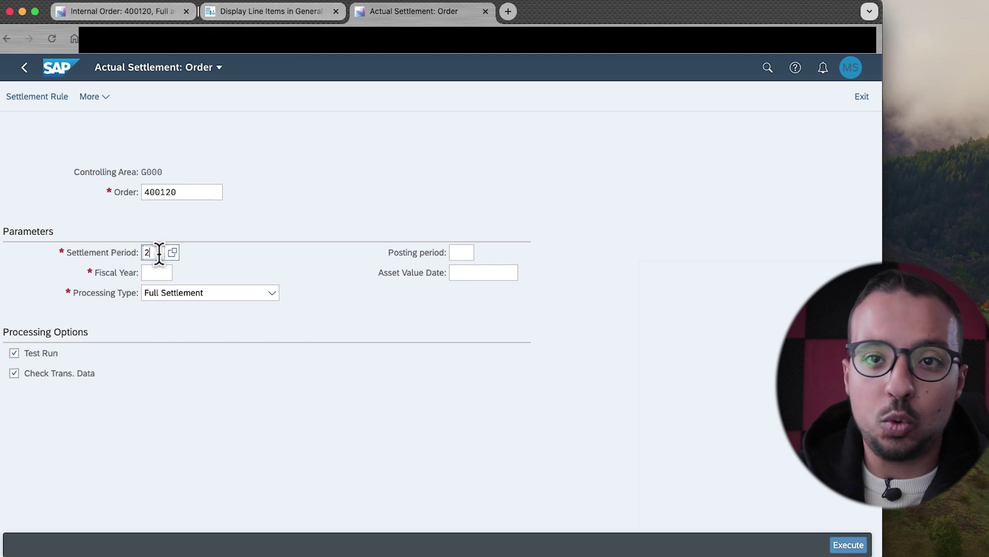
type("2")
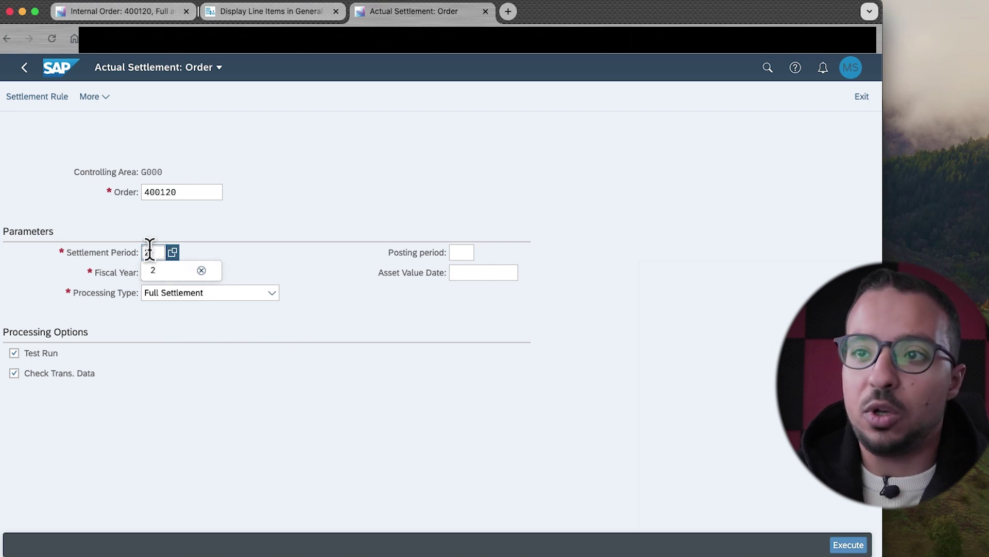
left_click(150, 272)
type("2023")
key("BackSpace")
type("4")
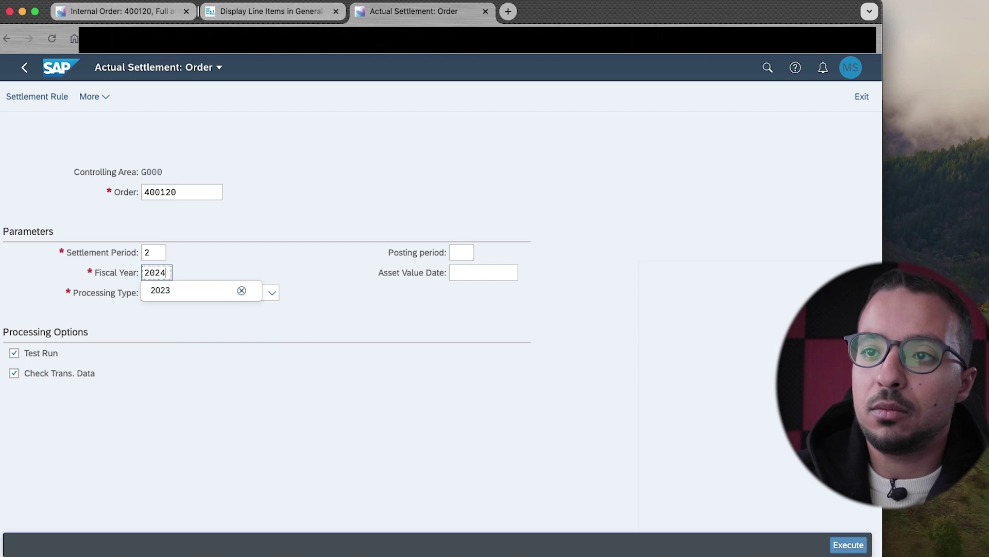
key("Return")
Step: Set the processing type to By Period, execute the settlement as a test run and close the message log
left_click(224, 291)
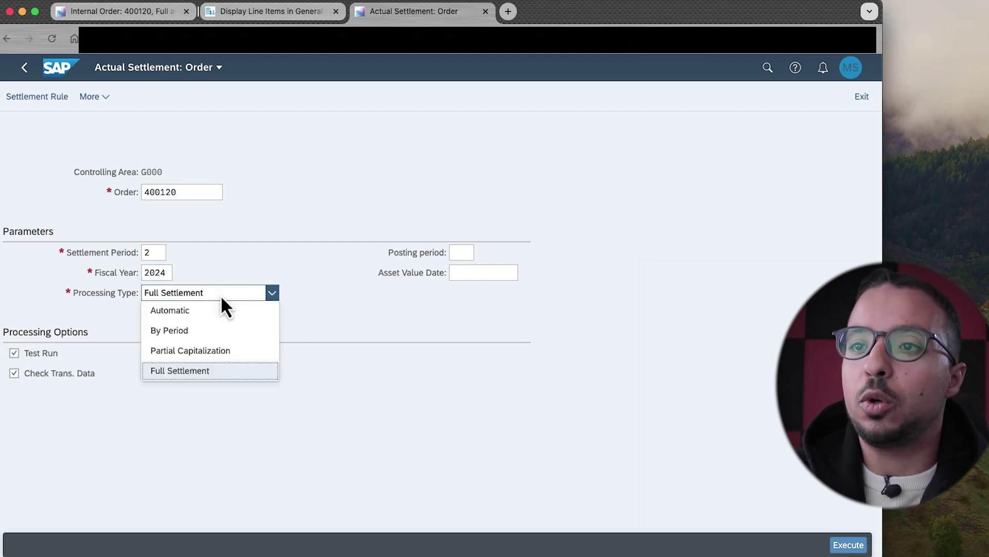
left_click(196, 328)
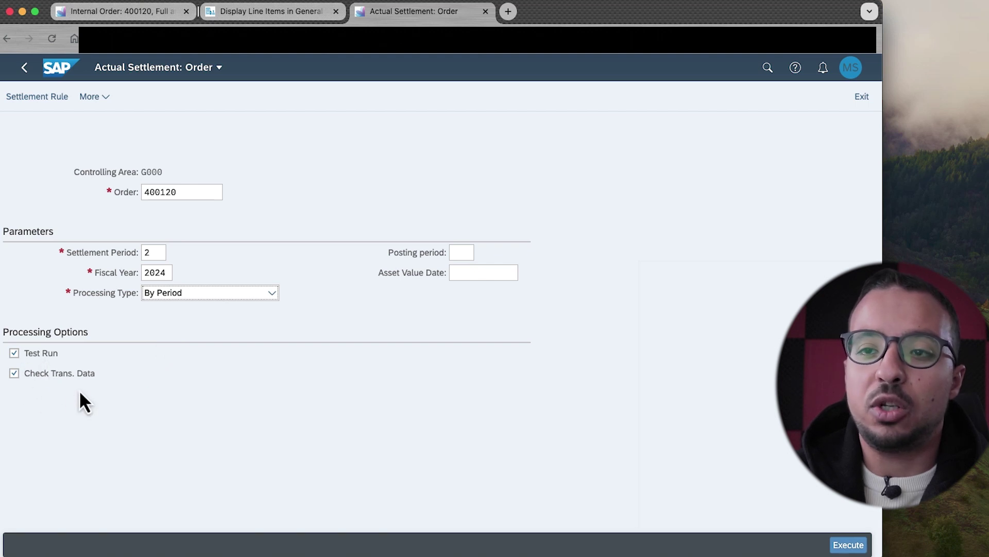
left_click(849, 544)
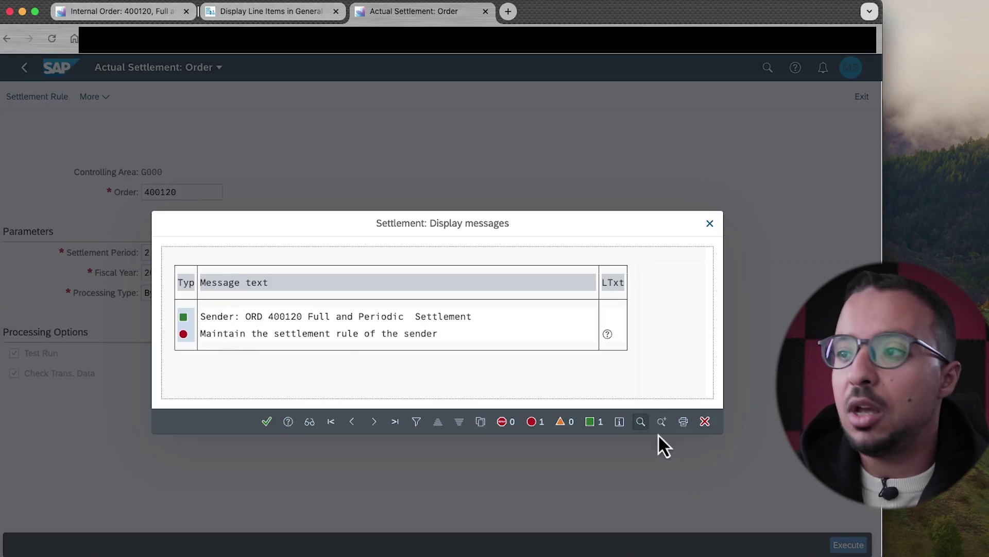
left_click(705, 422)
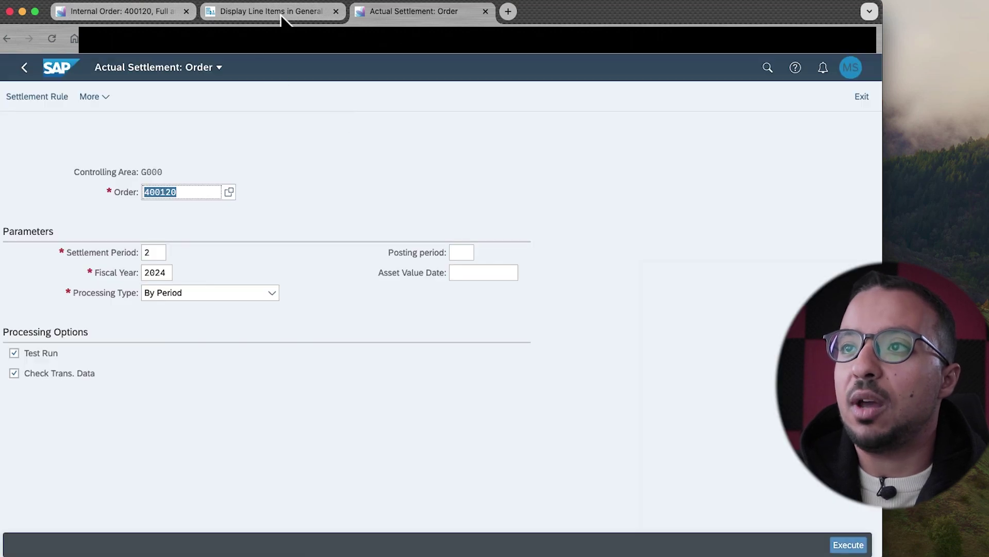
Step: Return to the open internal order, switch it to edit mode and open its settlement rule for maintenance
left_click(118, 20)
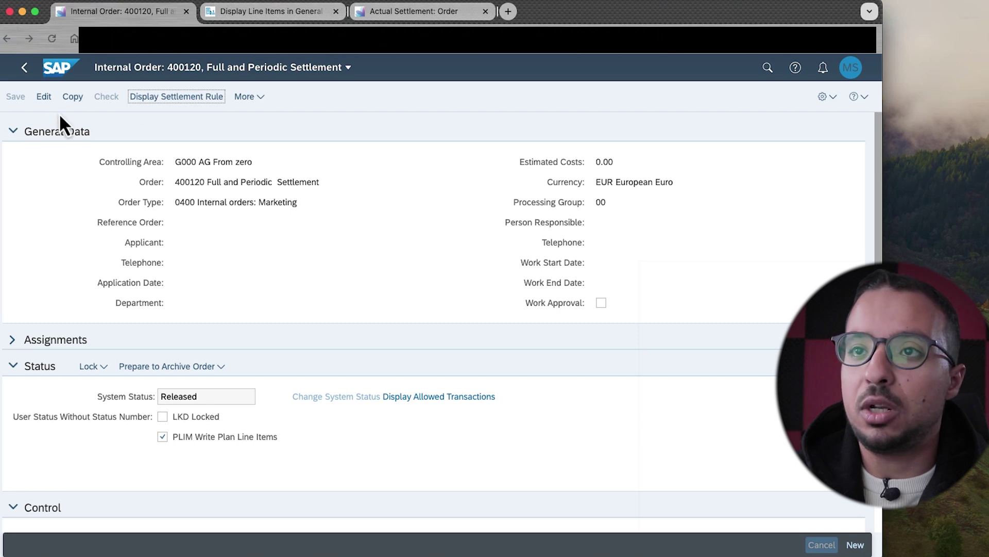
left_click(43, 99)
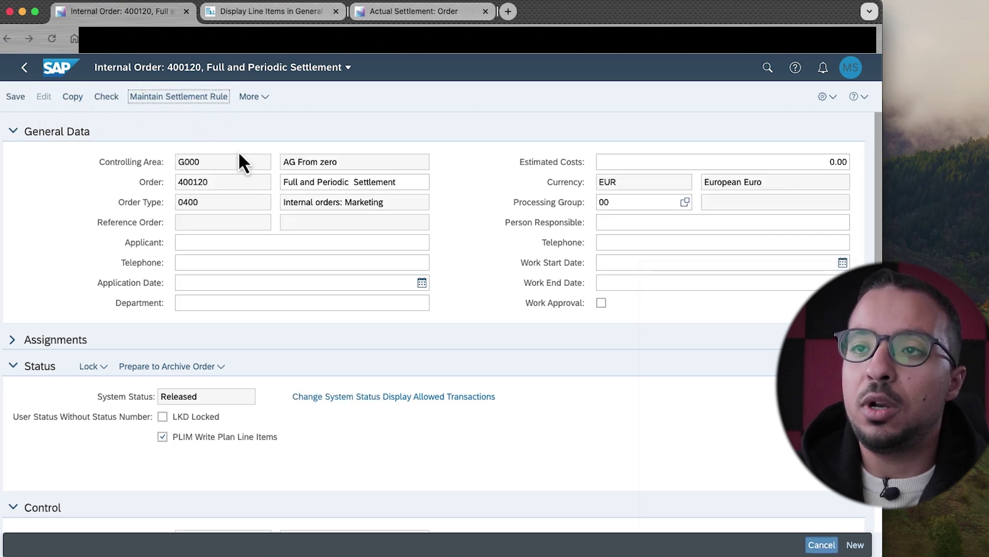
key("Return")
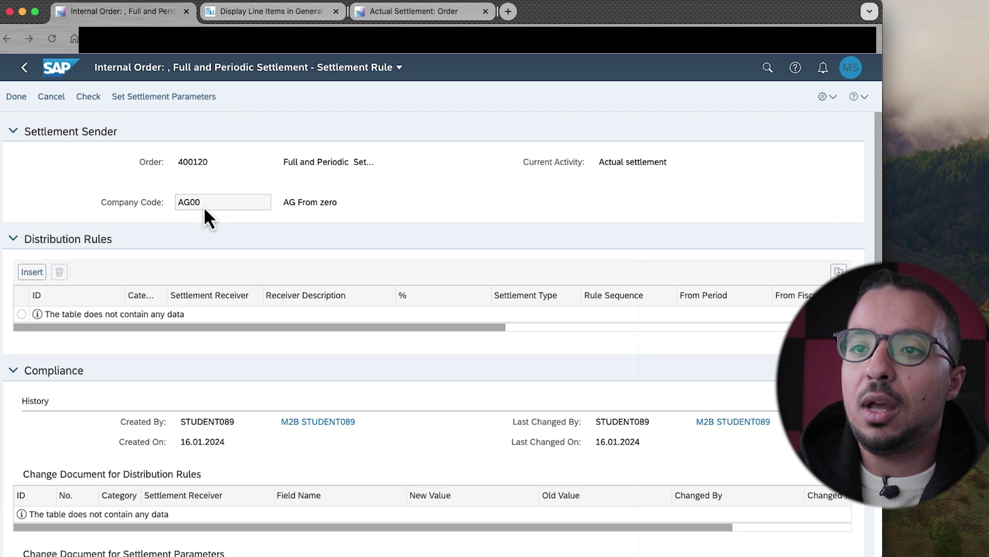
Step: Insert a distribution rule in the order's settlement rule with category Cost Center and settlement receiver 1000
left_click(32, 273)
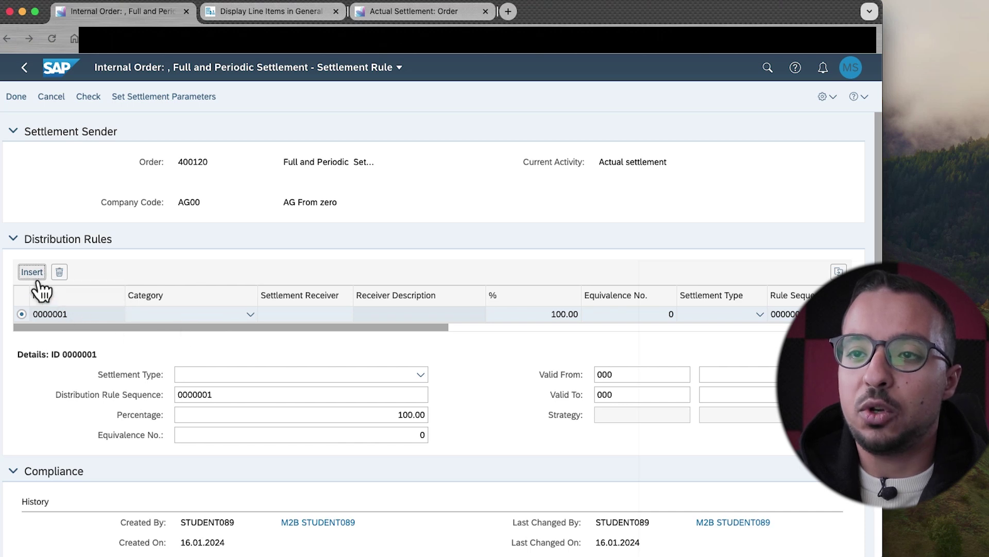
left_click(195, 317)
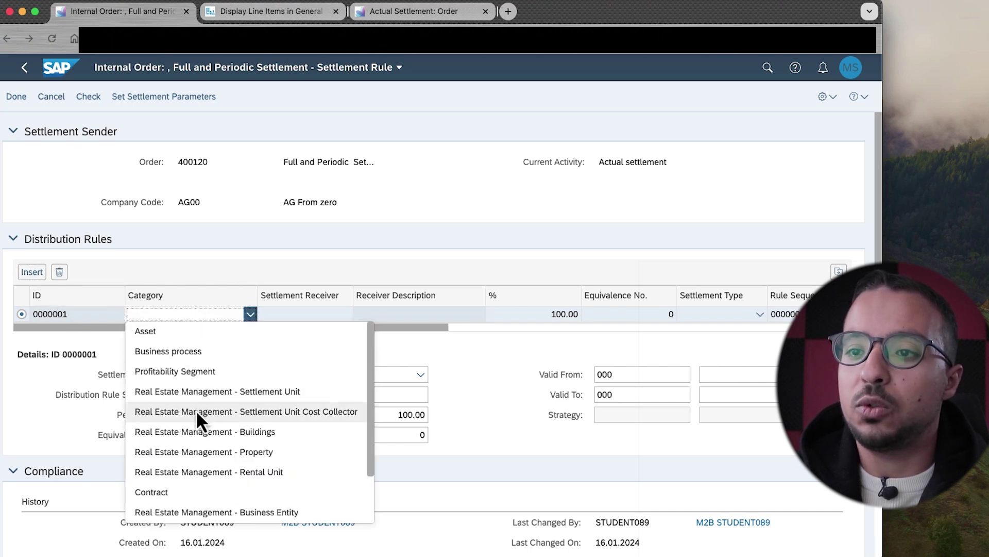
scroll(196, 510, "down", 3)
left_click(197, 473)
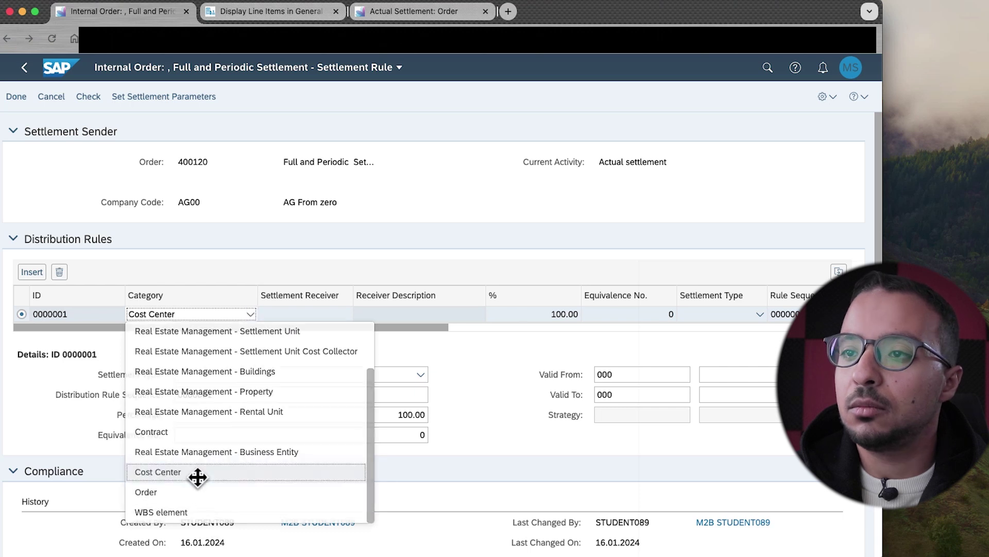
left_click(289, 315)
type("1000")
key("Return")
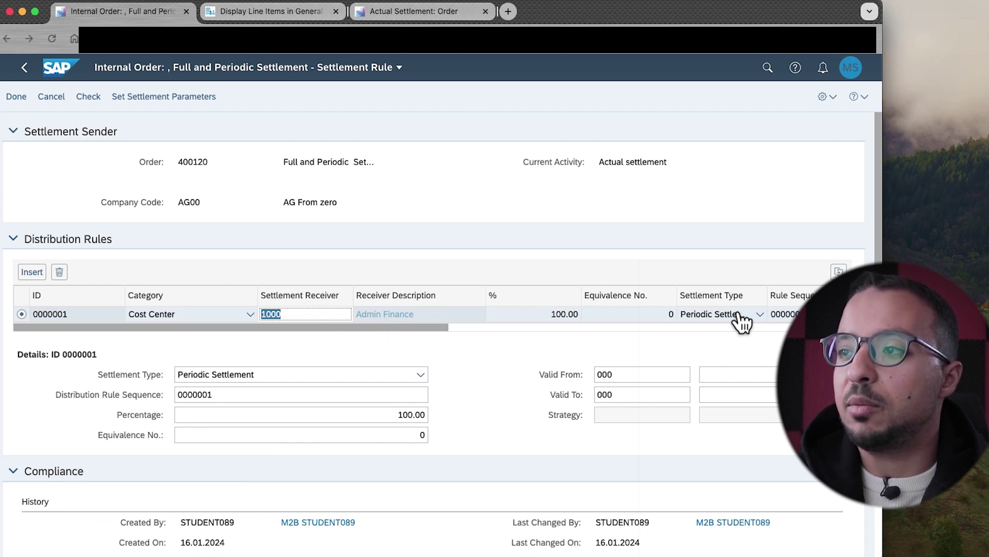
Step: Set the rule's settlement type to Periodic Settlement, finish the settlement rule and save the internal order
left_click(757, 316)
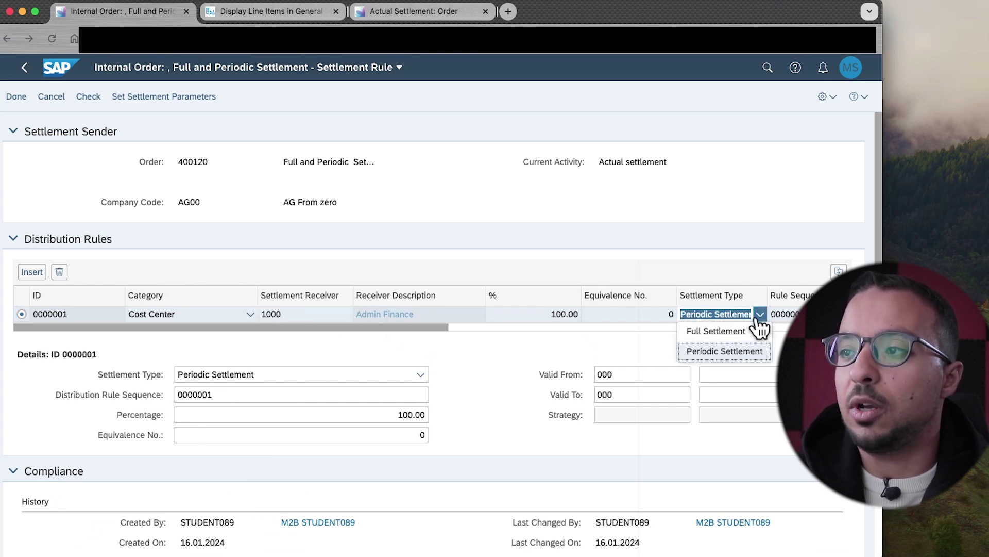
left_click(715, 351)
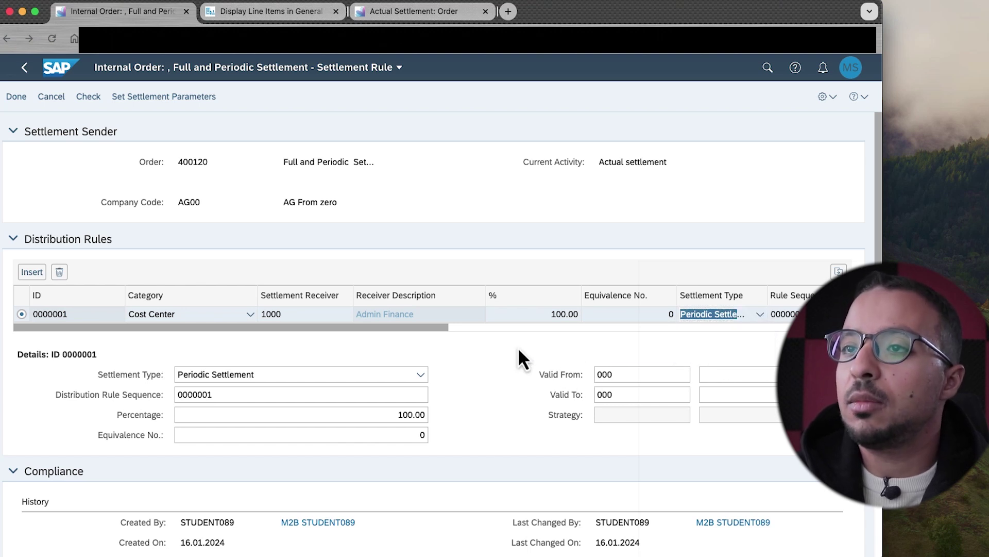
left_click(12, 98)
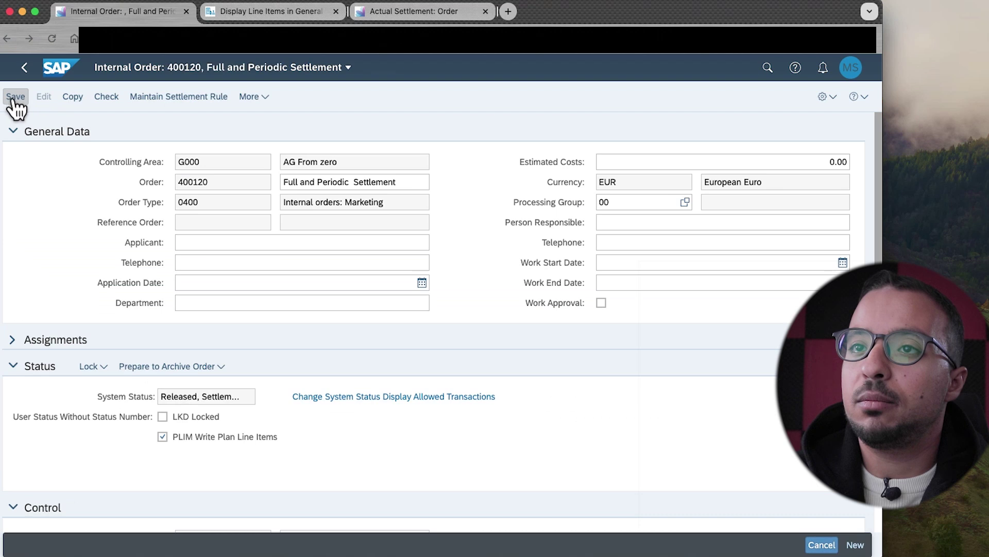
left_click(16, 98)
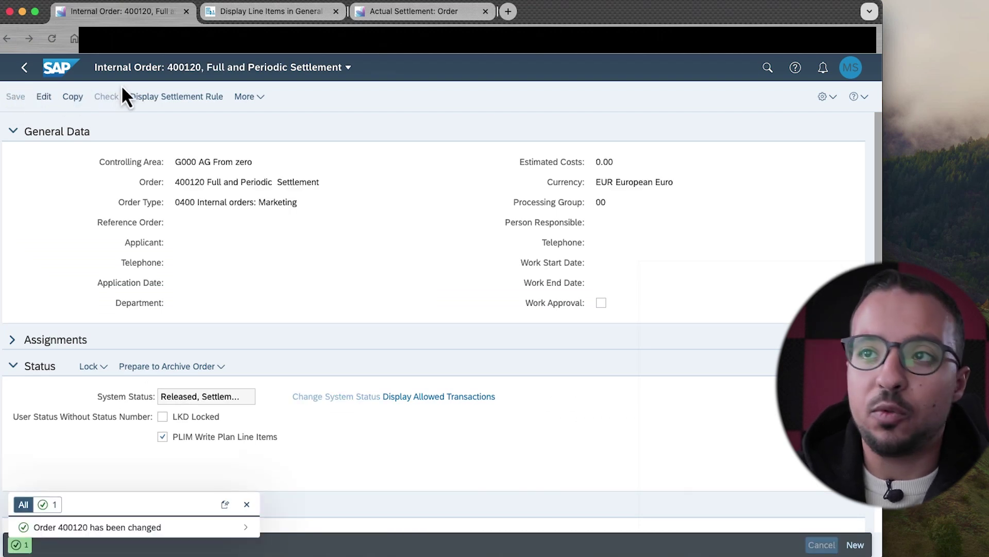
Step: Execute the open Actual Settlement as a By Period test run, review its detail list of settled values and return to the parameters
left_click(414, 11)
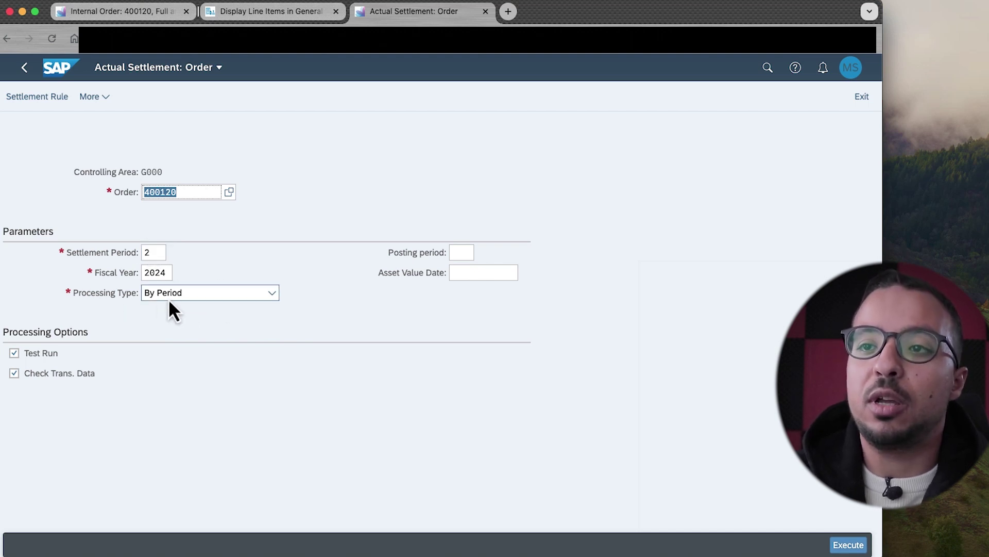
left_click(845, 545)
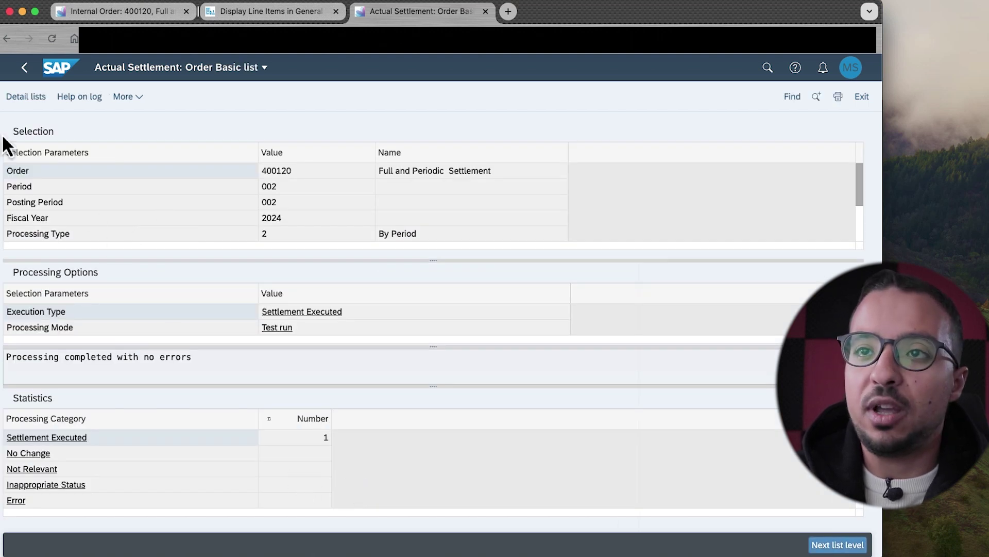
left_click(24, 96)
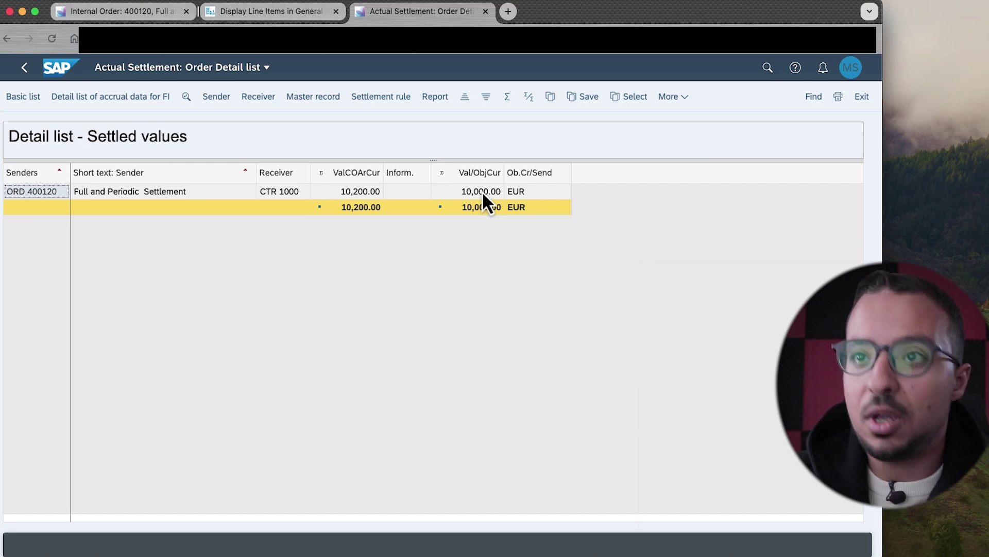
left_click(24, 69)
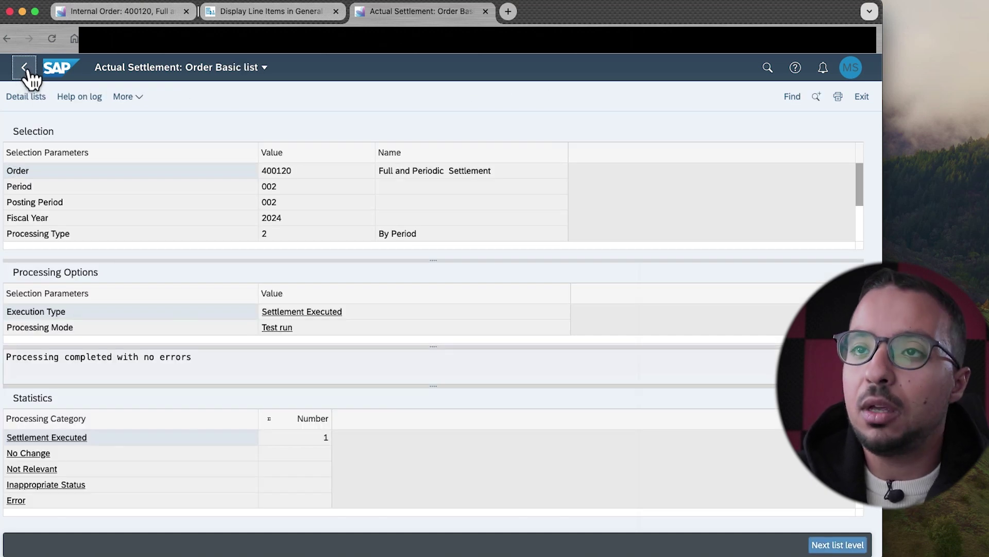
left_click(25, 70)
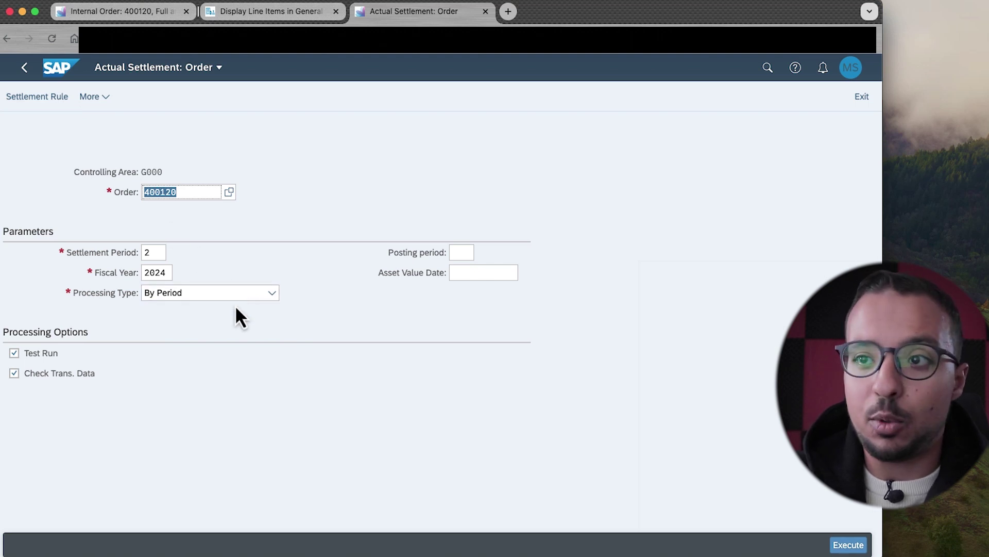
Step: Test-run the settlement with processing type Full Settlement, read the error message's long text and close the message log
left_click(192, 295)
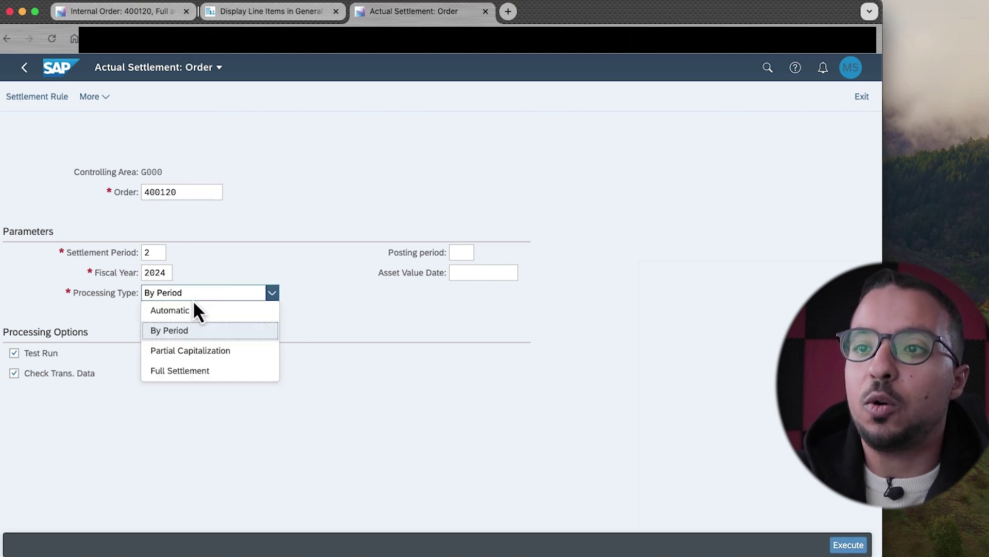
left_click(193, 374)
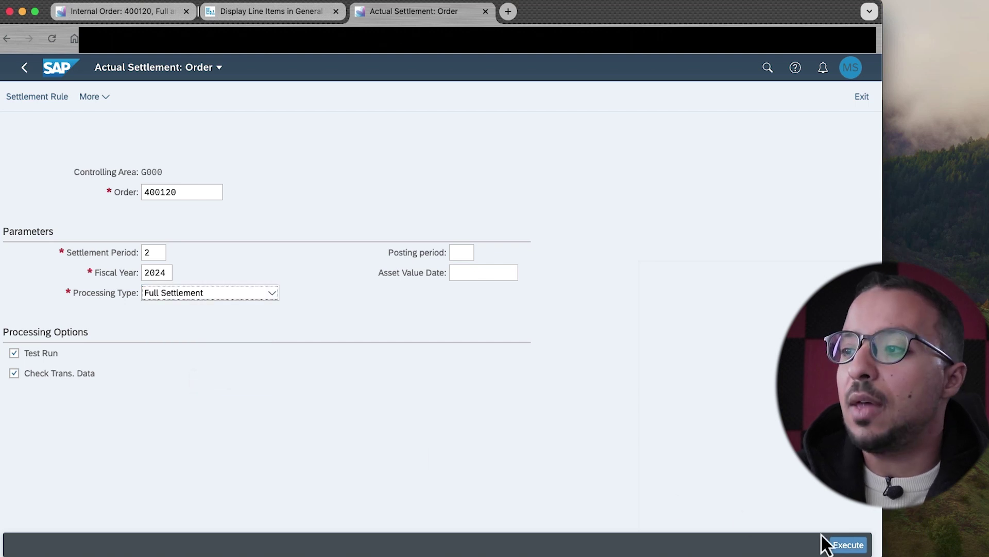
left_click(849, 544)
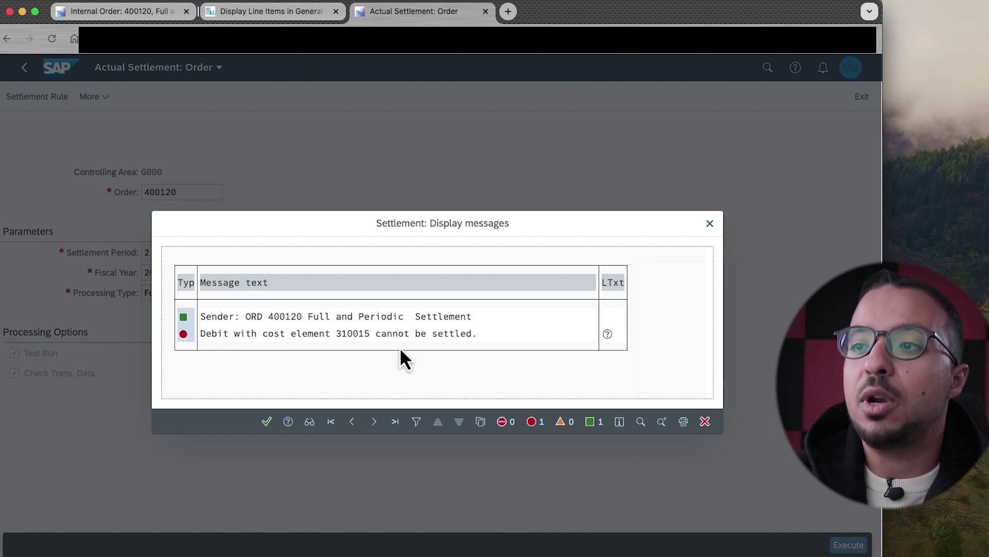
left_click(607, 335)
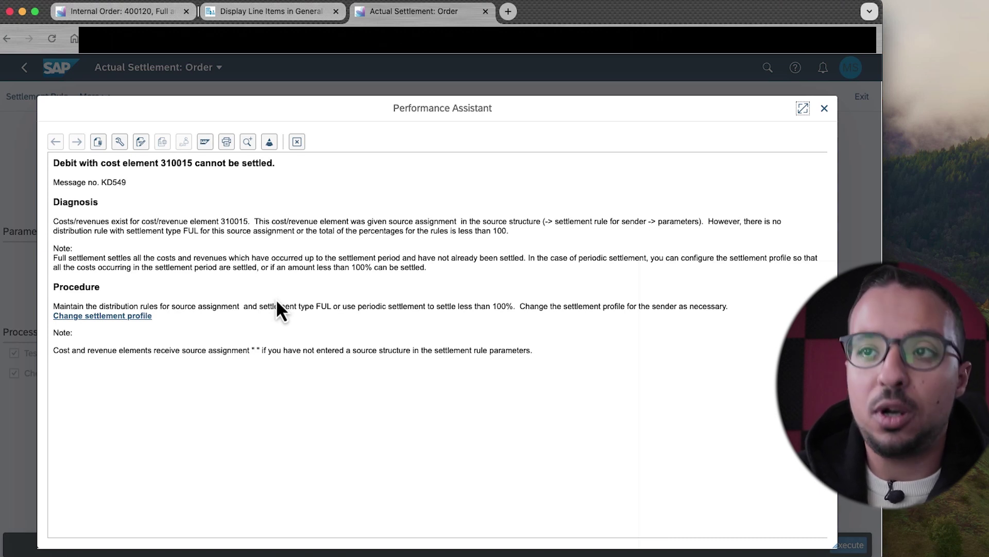
left_click(297, 143)
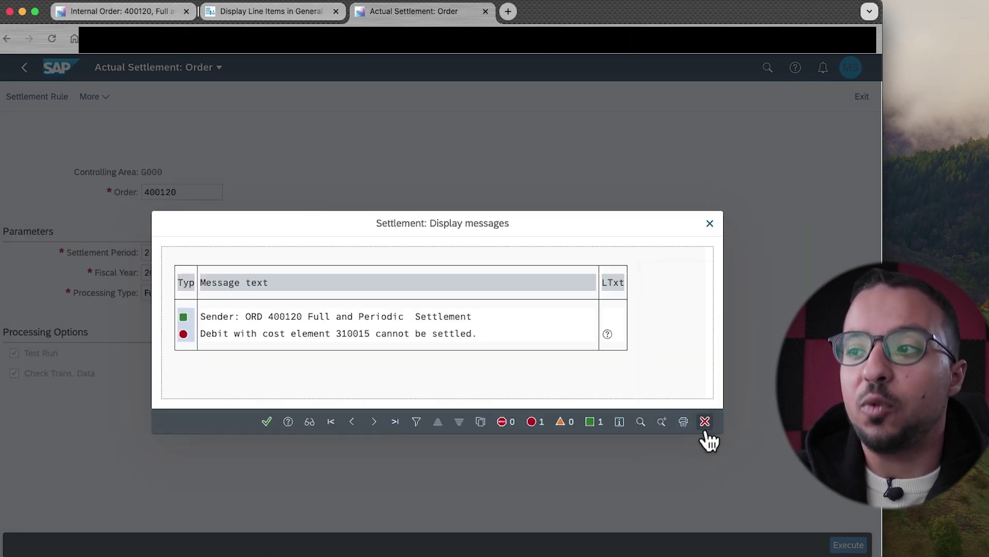
left_click(705, 422)
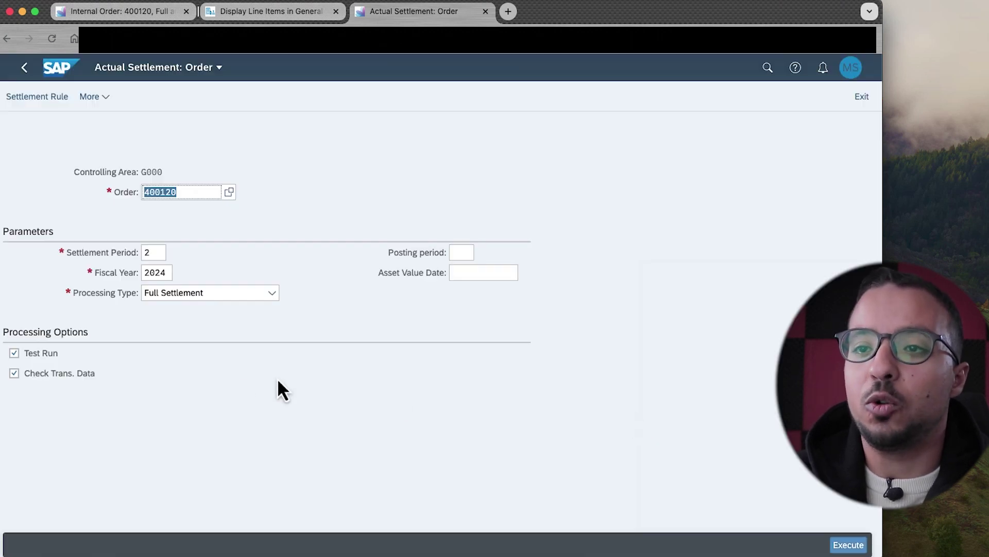
Step: Change the processing type to Automatic, execute the settlement as a test run and return to the parameters
left_click(221, 295)
left_click(172, 311)
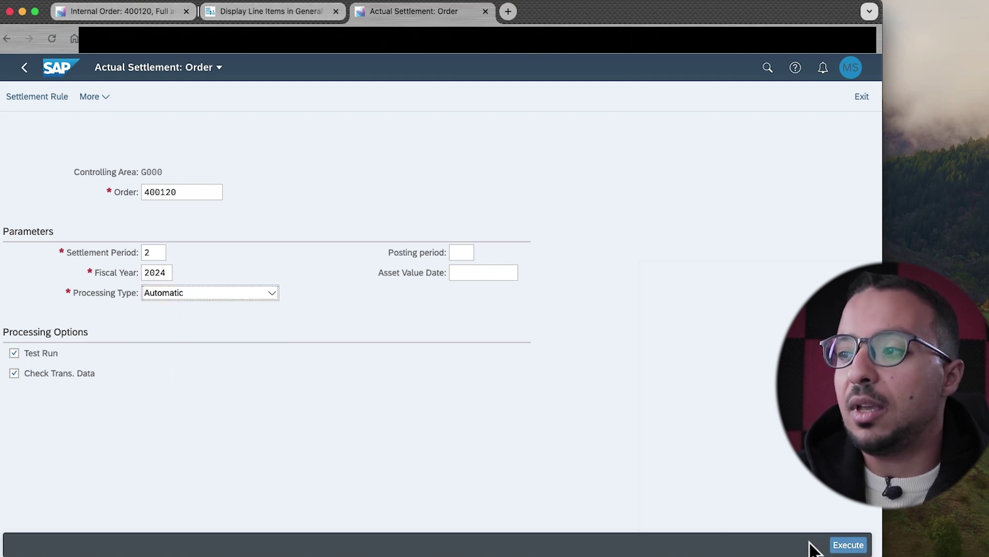
left_click(852, 547)
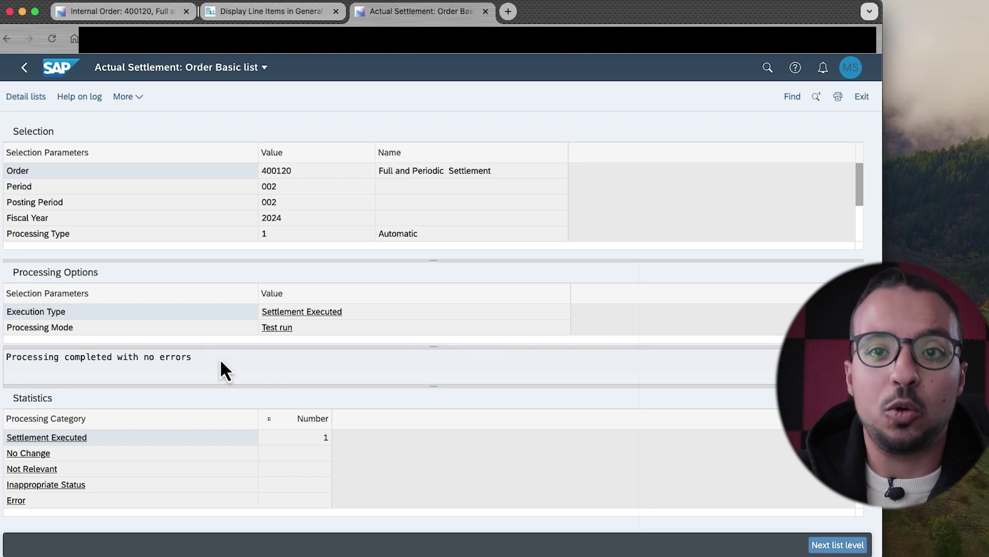
left_click(24, 67)
Step: Review the available processing types and read the field's help text explaining them, then close the help
left_click(209, 294)
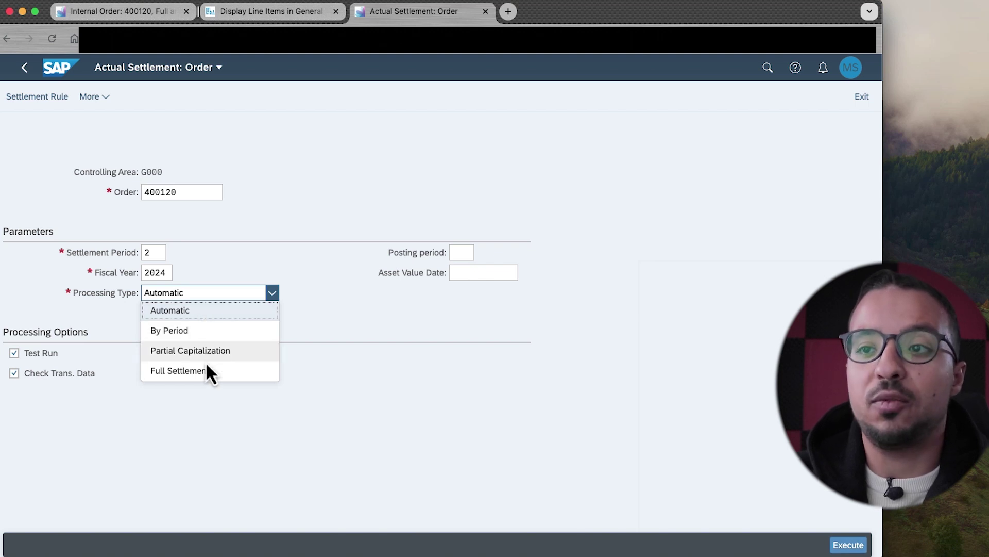
right_click(203, 295)
left_click(221, 309)
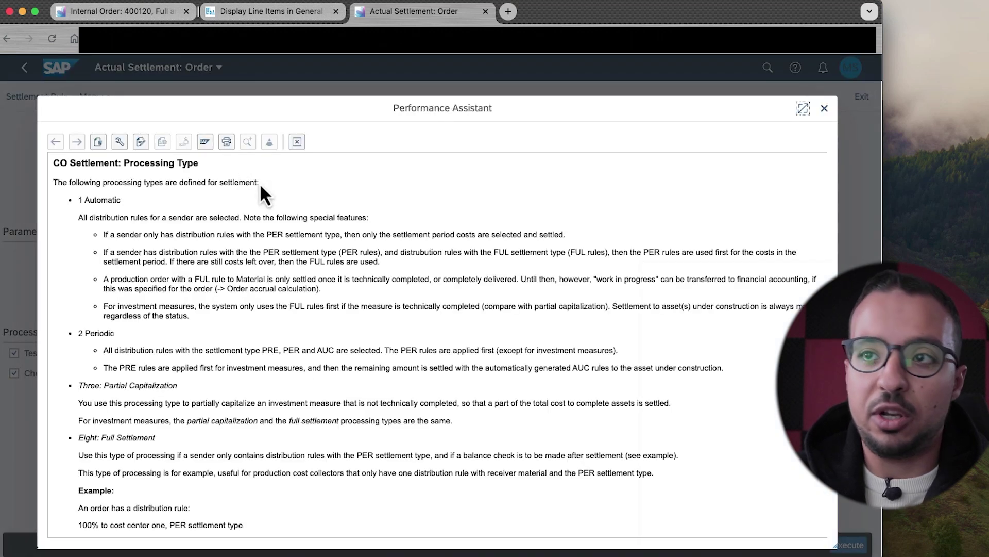
left_click(298, 142)
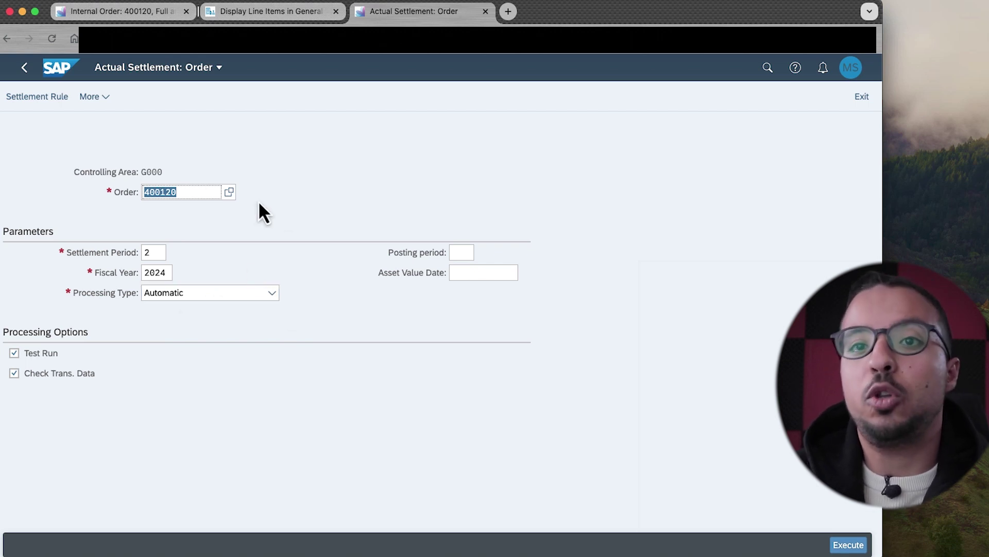
Step: Return to the open internal order, switch it to edit mode and open its settlement rule
left_click(132, 16)
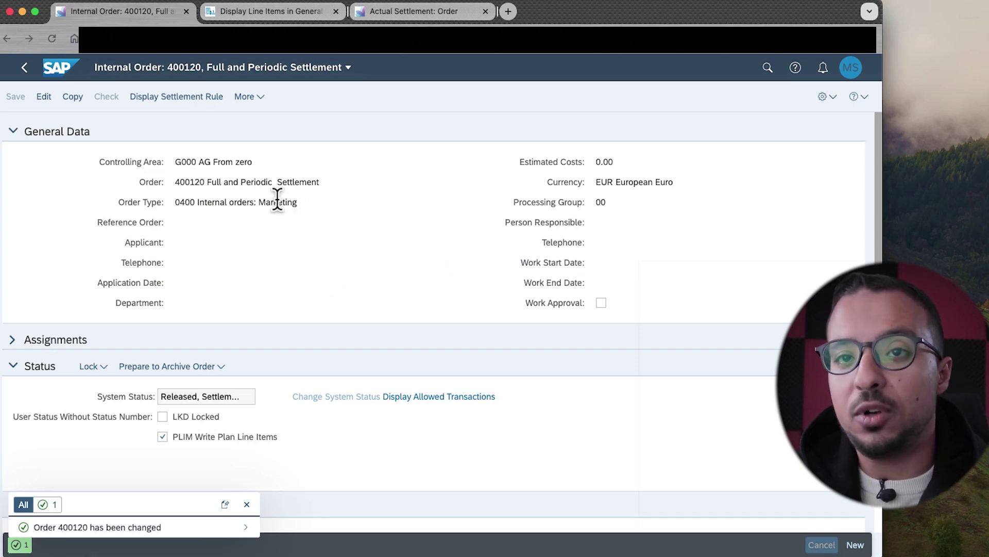
left_click(45, 98)
left_click(172, 103)
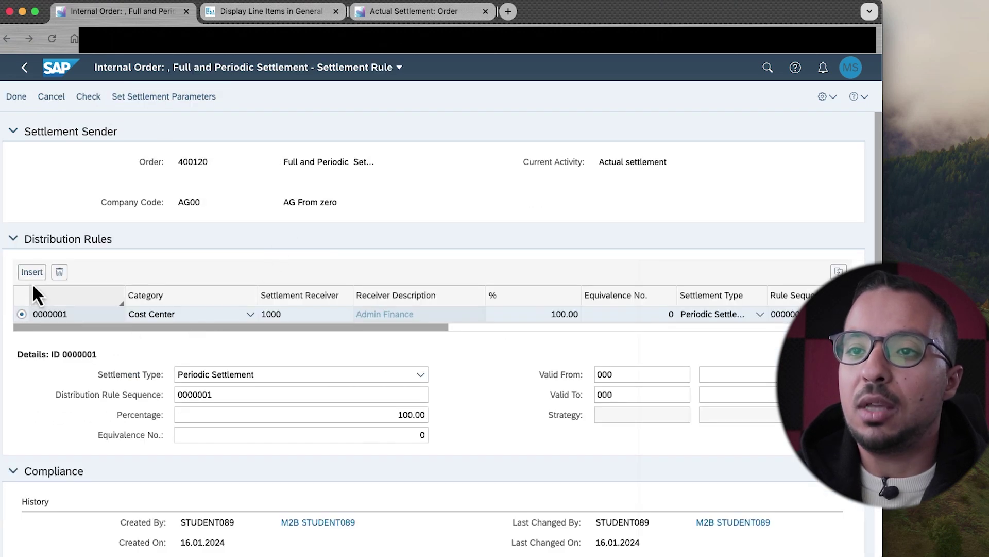
Step: Insert a second distribution rule with category Cost Center and settlement receiver 2000
left_click(32, 272)
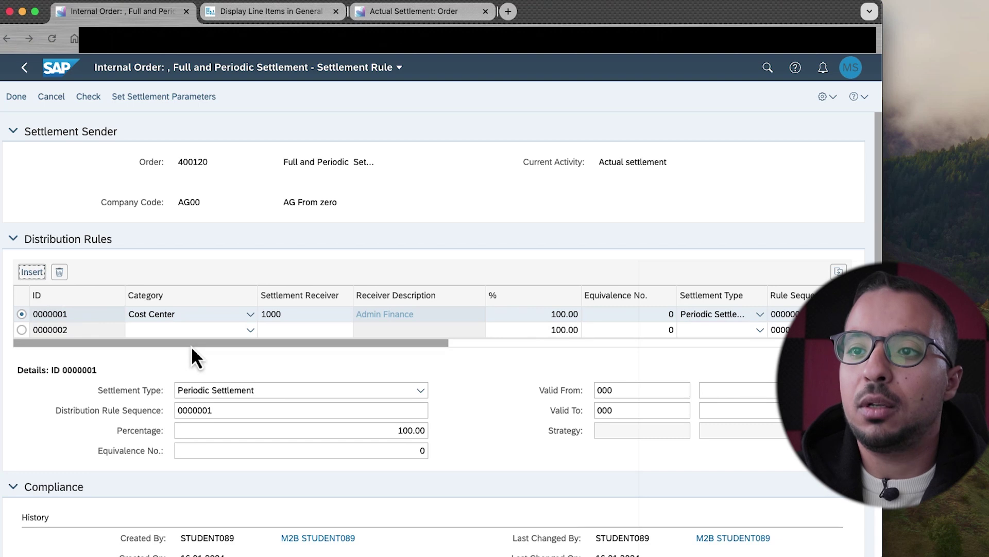
left_click(250, 330)
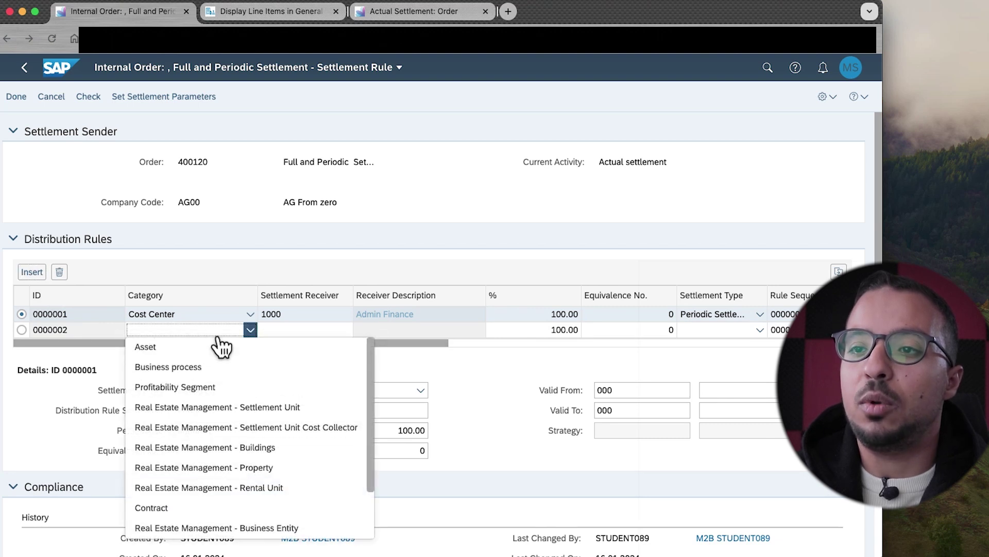
scroll(206, 376, "down", 3)
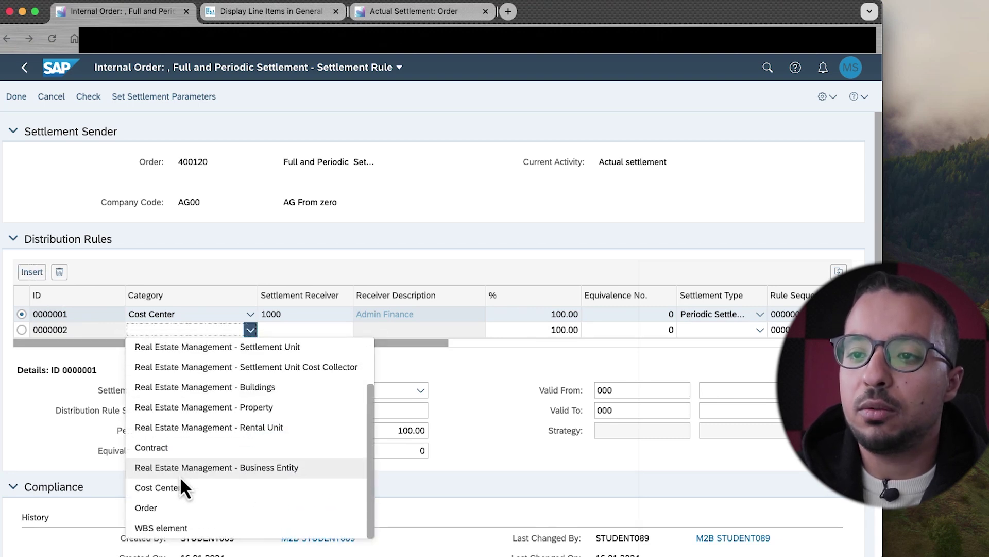
left_click(180, 486)
left_click(295, 331)
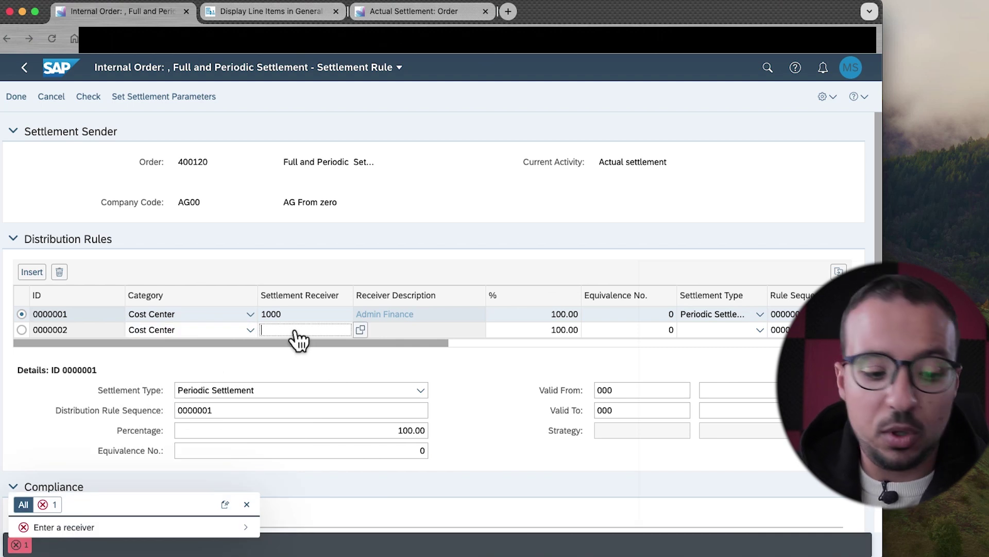
type("2000")
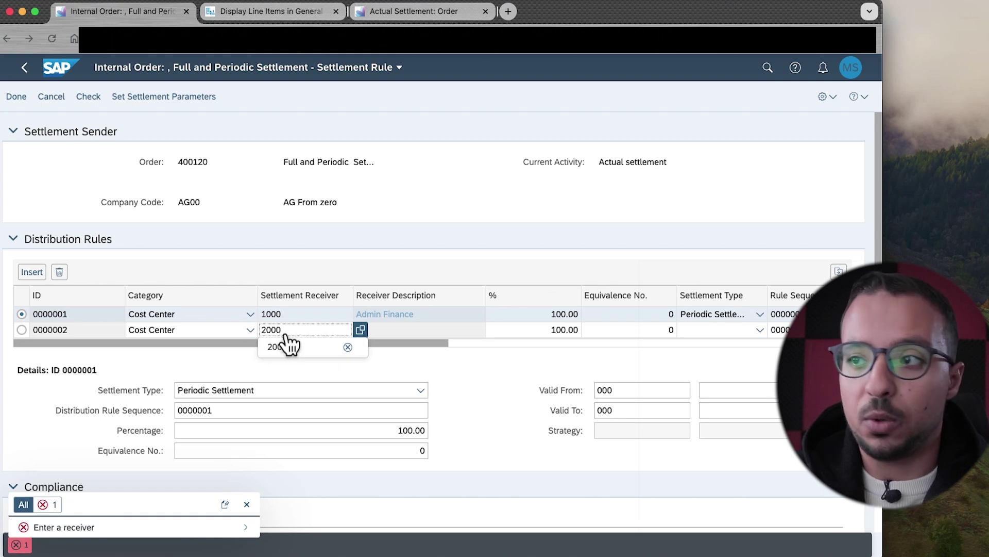
Step: Set the second rule's settlement type to Full Settlement, save the internal order and return to the Actual Settlement tab
left_click(709, 333)
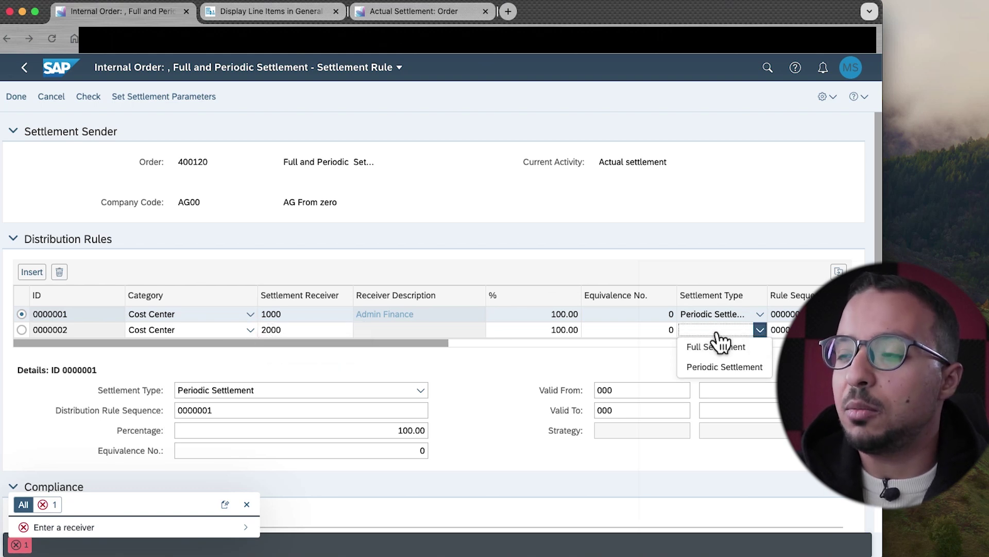
left_click(715, 347)
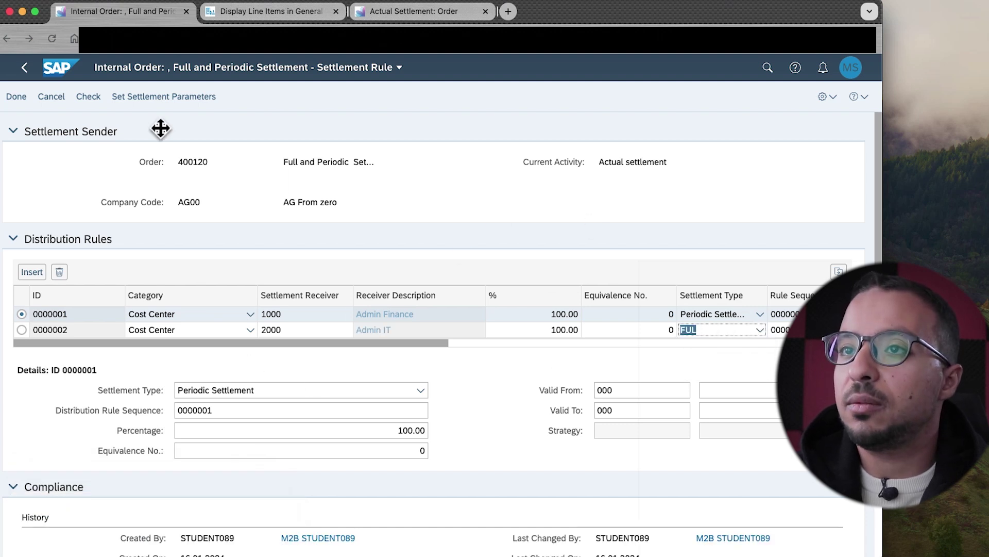
left_click(18, 99)
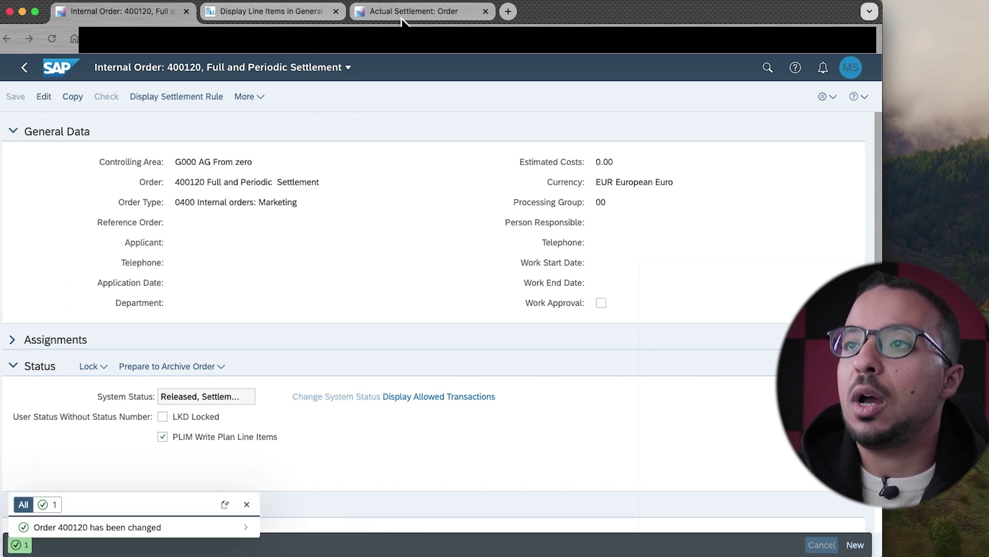
left_click(407, 13)
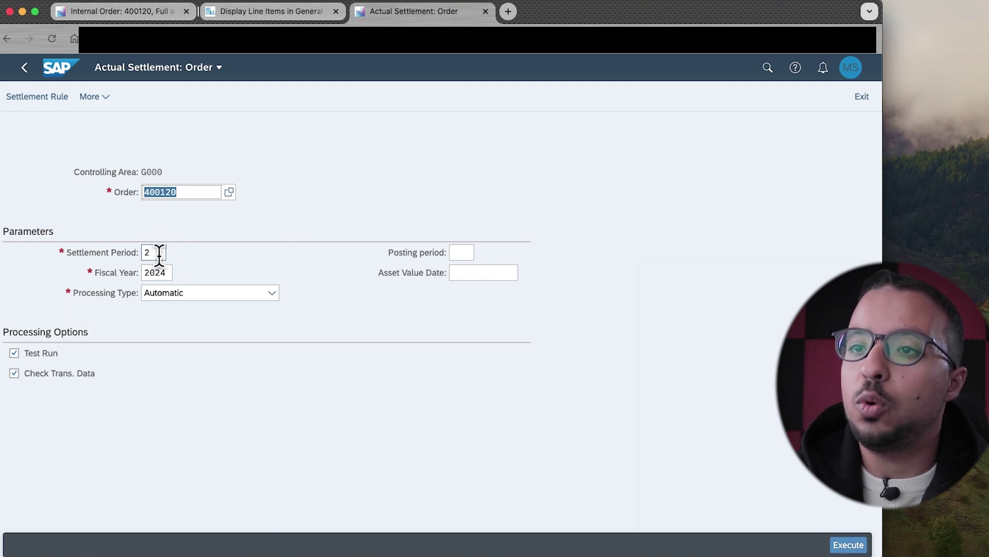
Step: Test-run the order's settlement for period 2 of 2024 with processing type Full Settlement and open the detail list of settled values
left_click(210, 297)
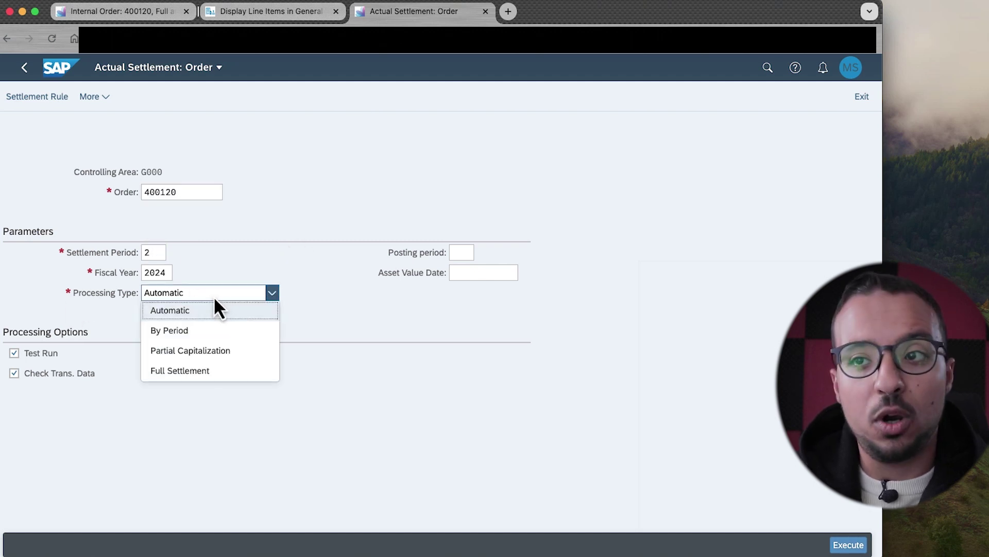
left_click(225, 311)
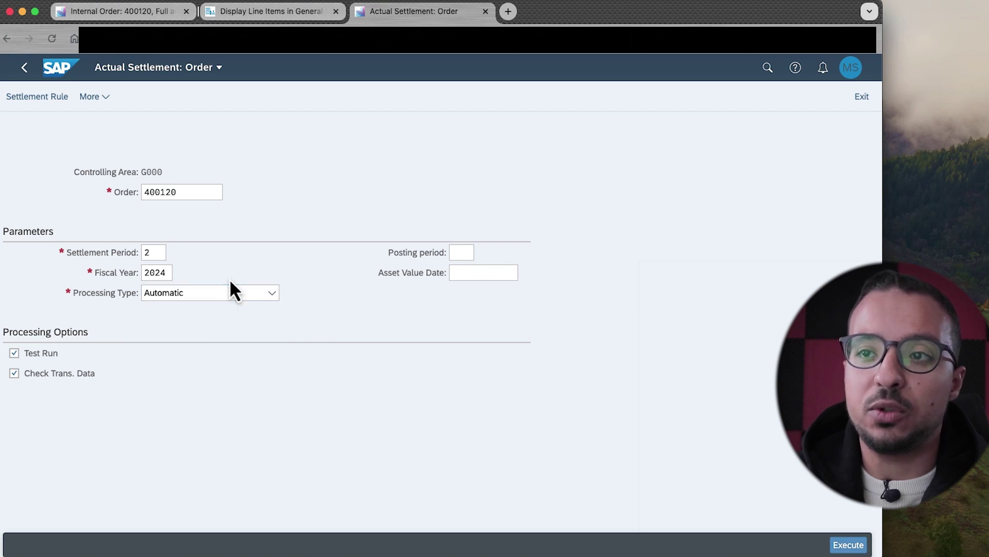
left_click(198, 296)
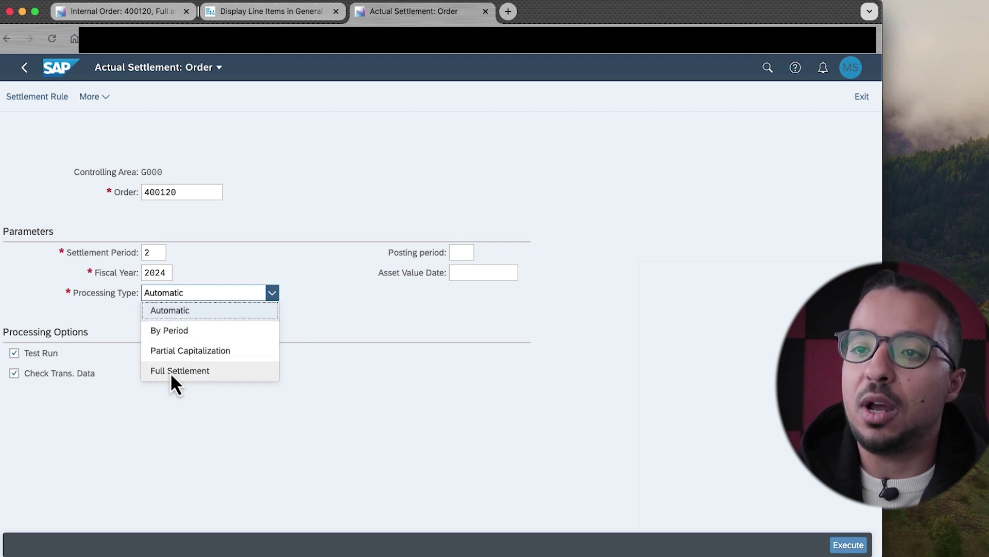
left_click(164, 372)
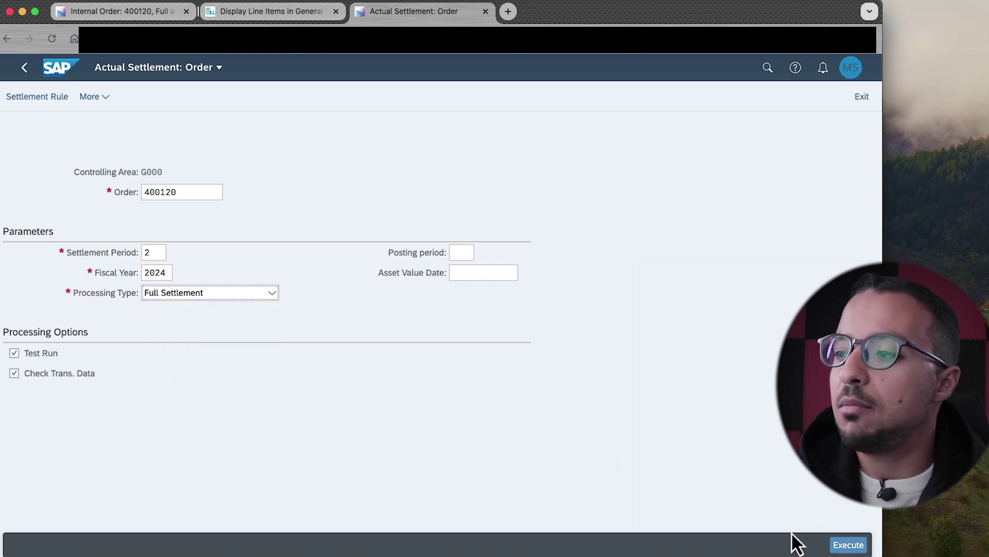
left_click(849, 545)
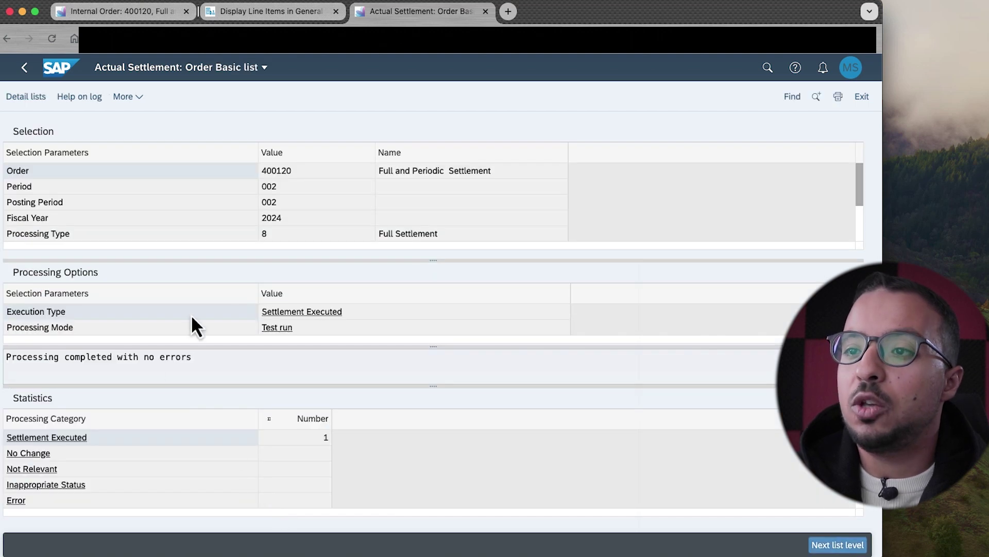
left_click(16, 99)
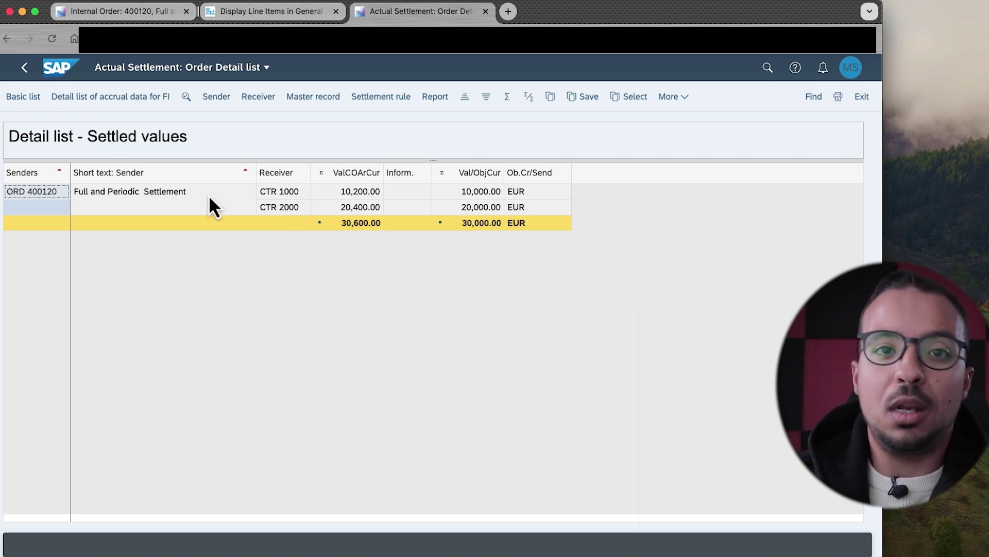
Step: Return to the settlement selection, set the processing type to Automatic, execute the test run and open its detail list
left_click(25, 71)
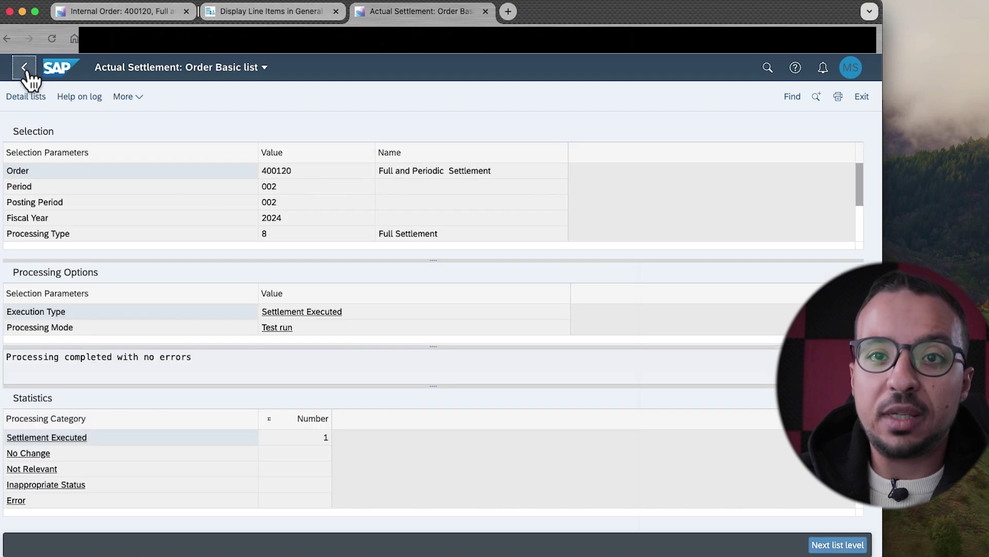
left_click(25, 68)
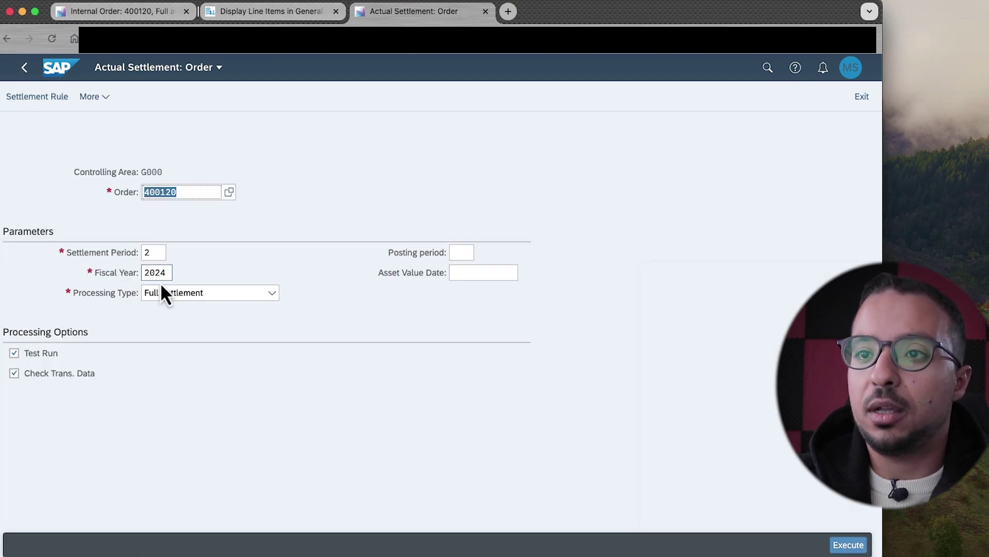
left_click(211, 294)
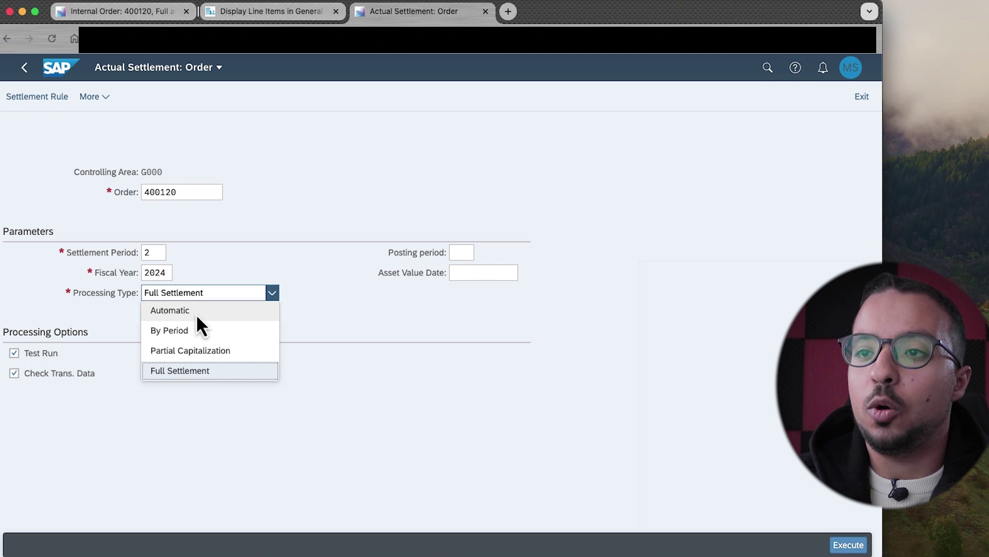
left_click(196, 313)
left_click(845, 544)
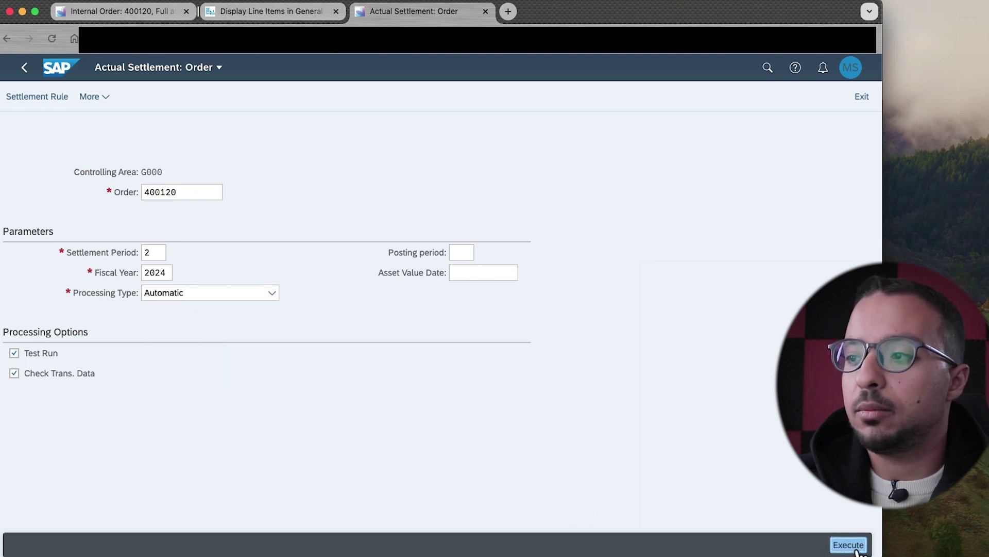
left_click(23, 101)
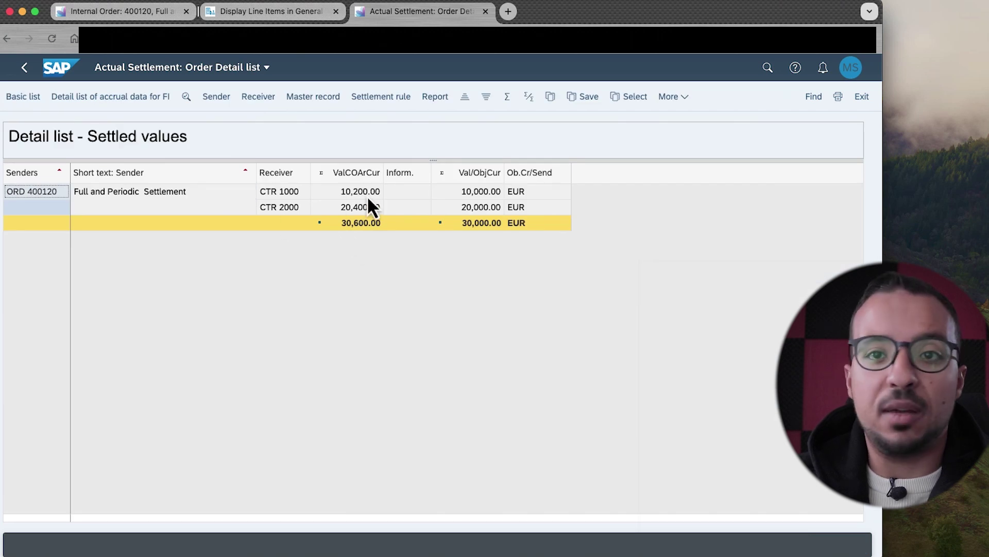
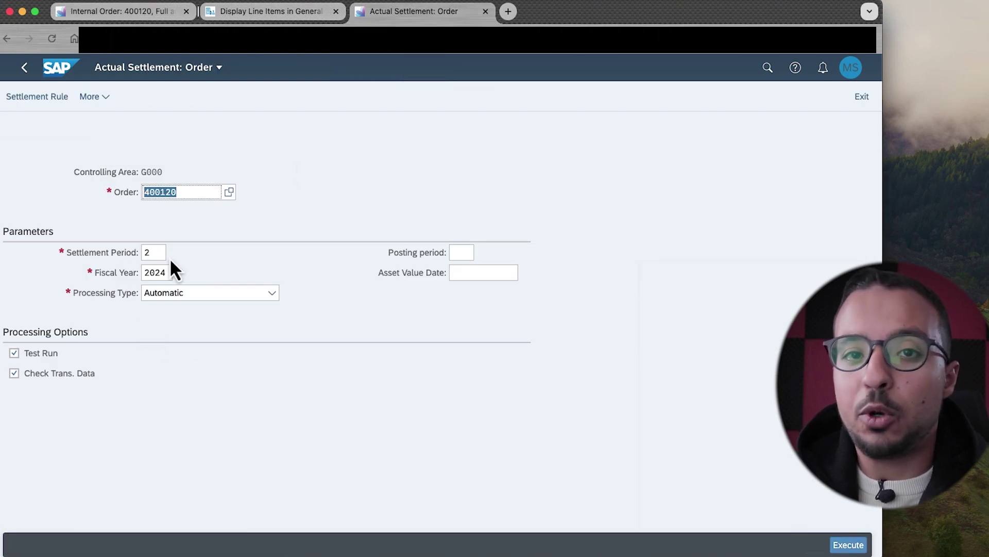
Step: Test-run period 2 with Full Settlement, close the message log, and check the order's general ledger line items before returning to Actual Settlement
left_click(206, 296)
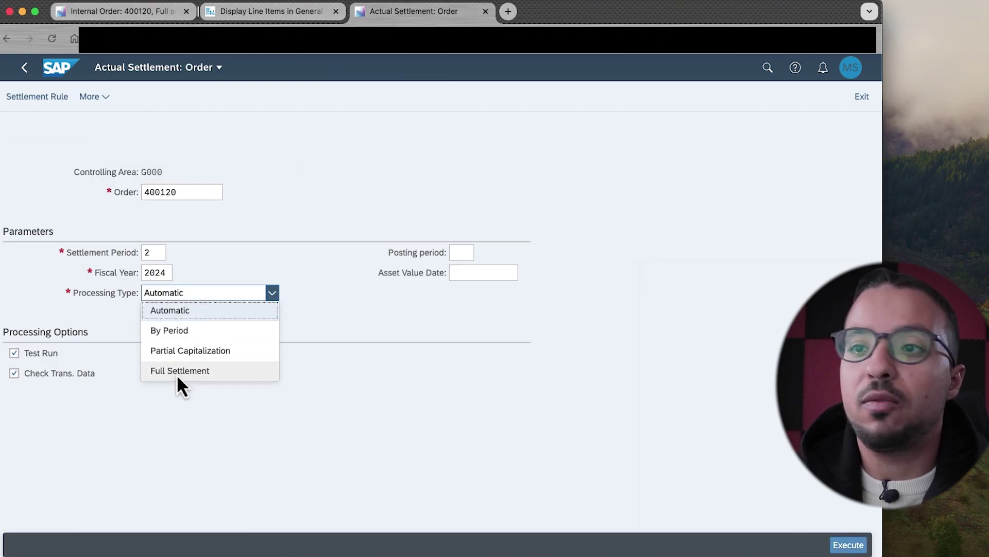
left_click(177, 373)
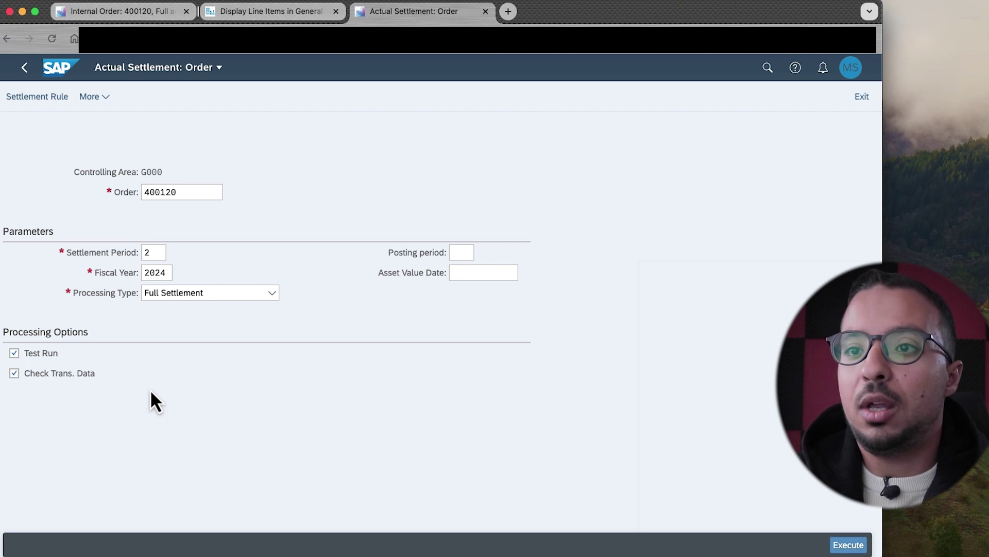
left_click(845, 545)
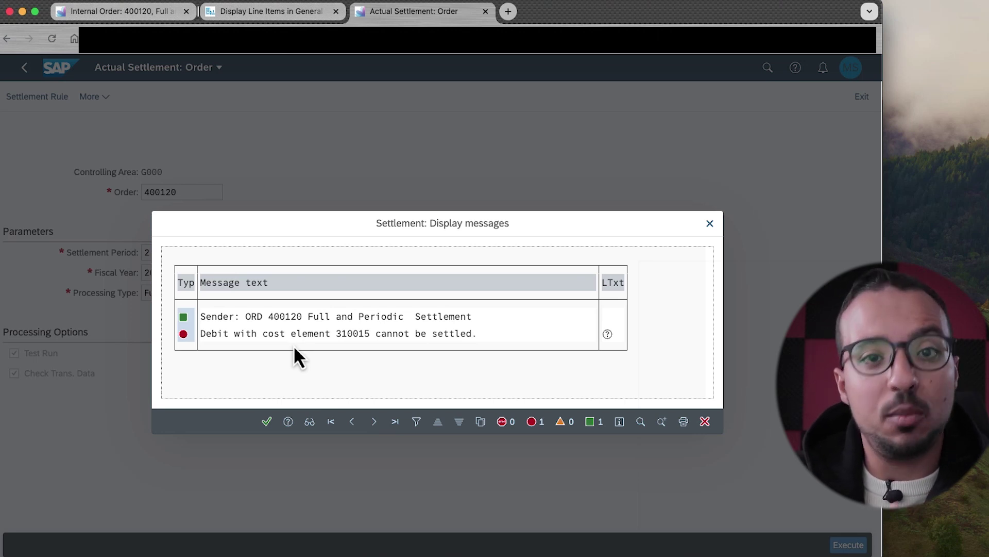
left_click(266, 421)
left_click(261, 19)
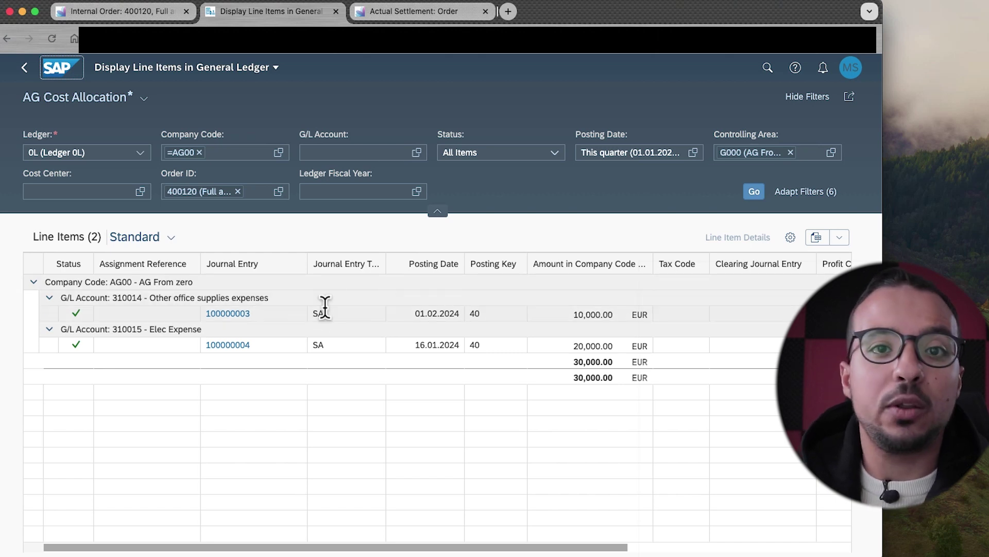
left_click(415, 16)
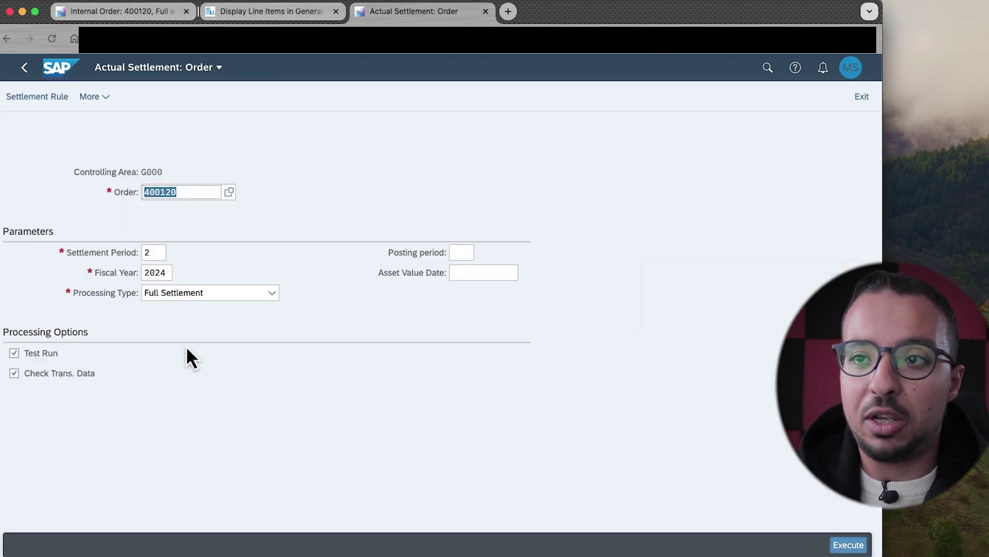
Step: Set the settlement period to 1 and execute the Full Settlement test run for the order
left_click(157, 253)
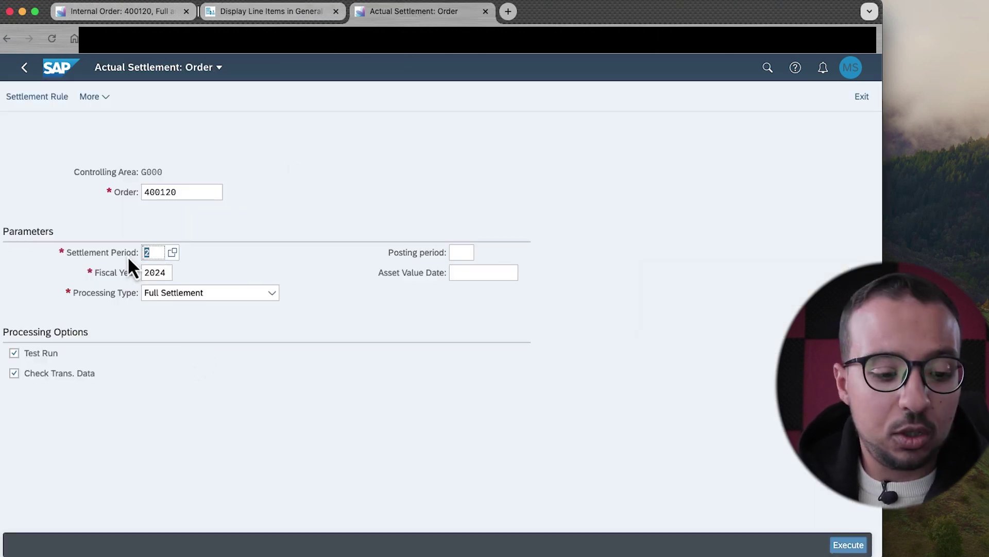
type("1")
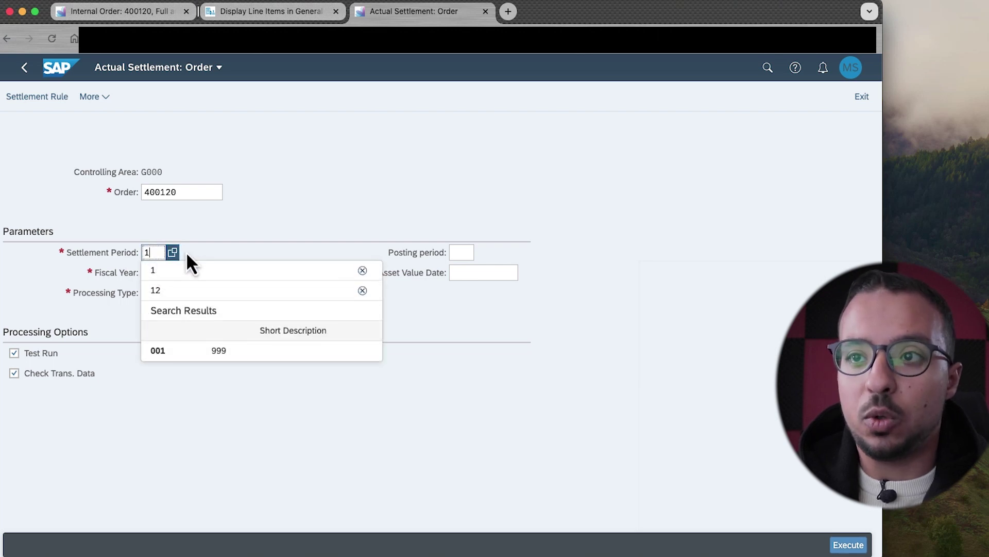
left_click(187, 252)
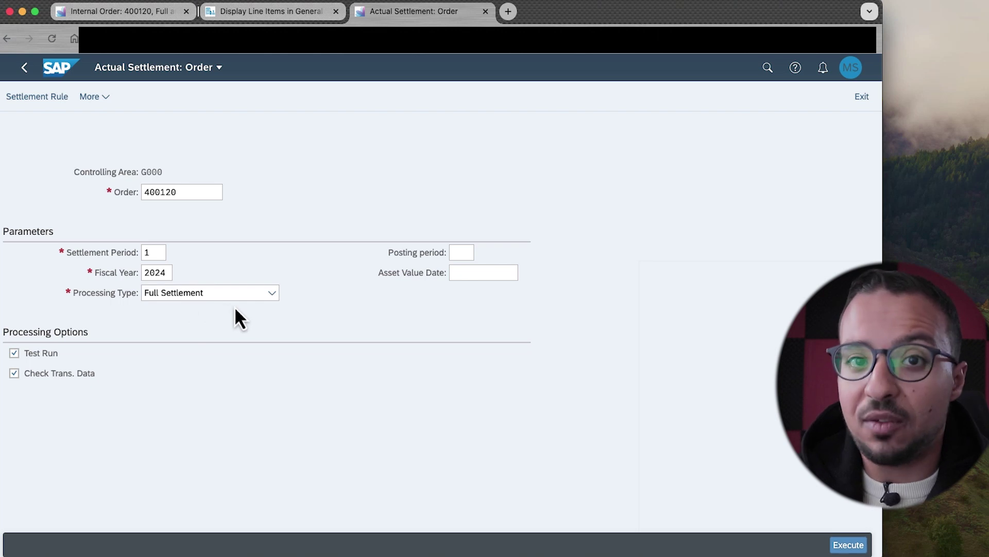
left_click(853, 545)
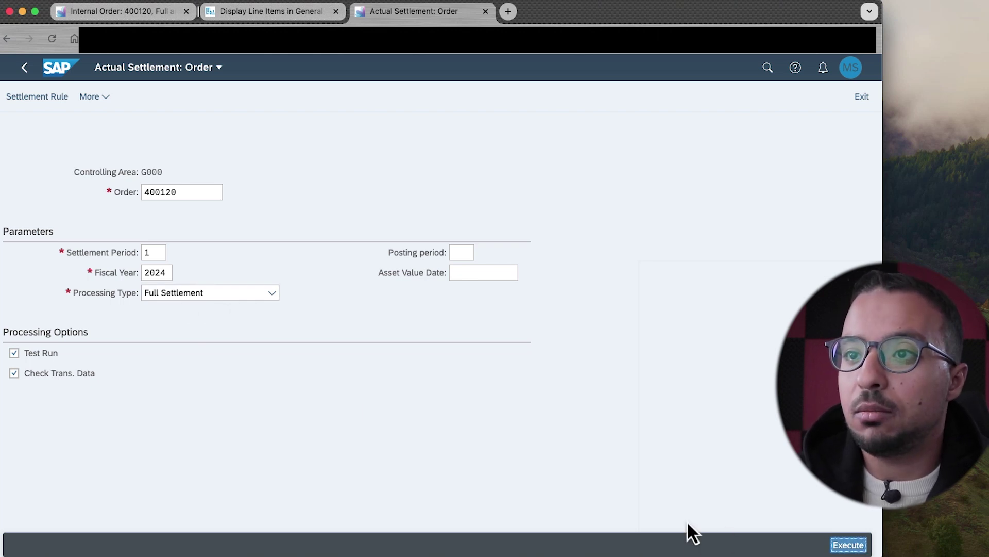
left_click(849, 545)
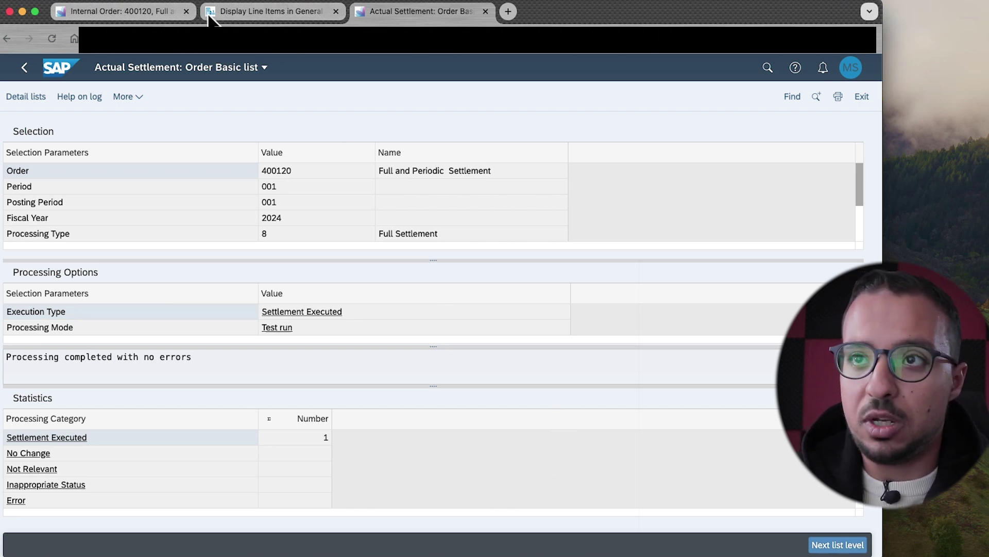
Step: Display the internal order's settlement rule to review its distribution rules, then return to the settlement results
left_click(157, 12)
left_click(187, 98)
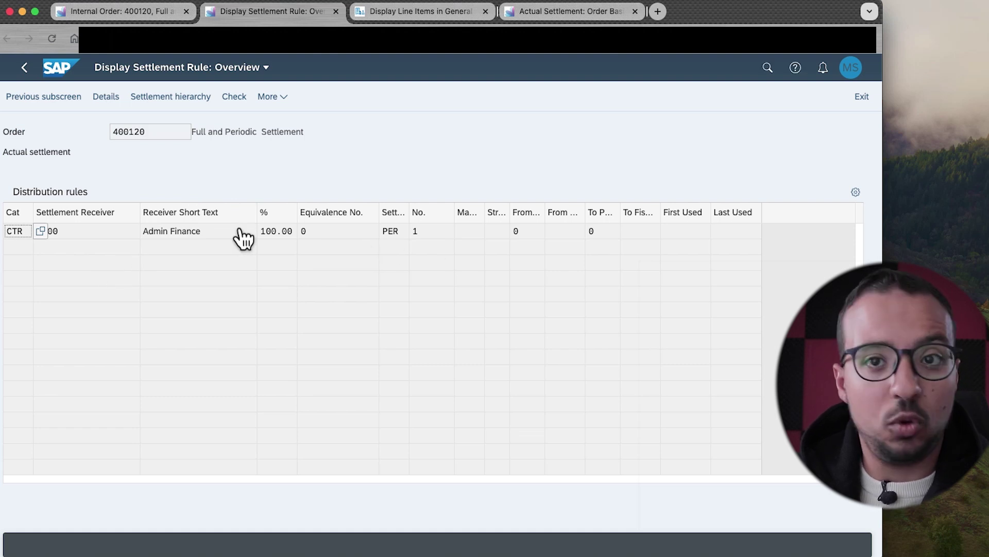
left_click(569, 13)
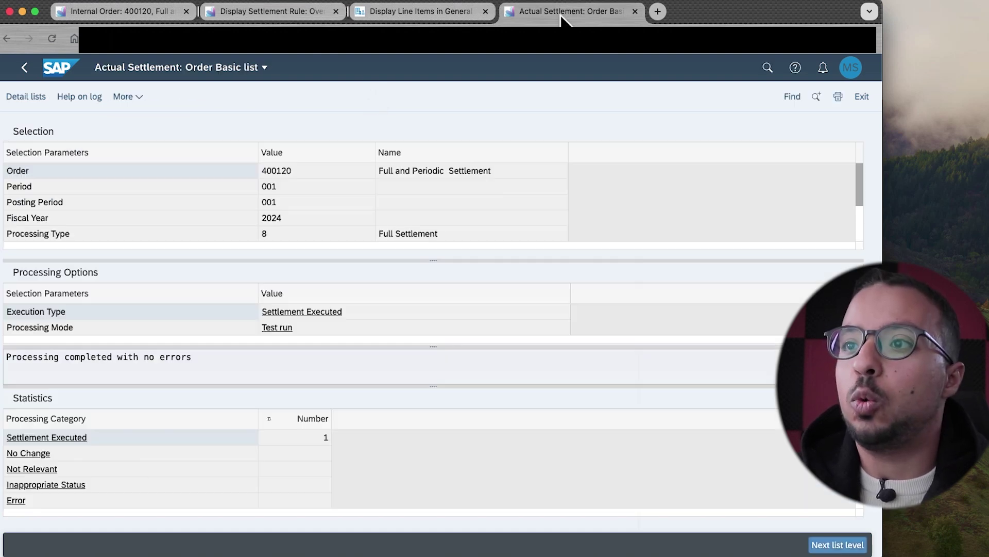
Step: Return to the settlement selection and repeat the Full Settlement test run for period 1
left_click(23, 68)
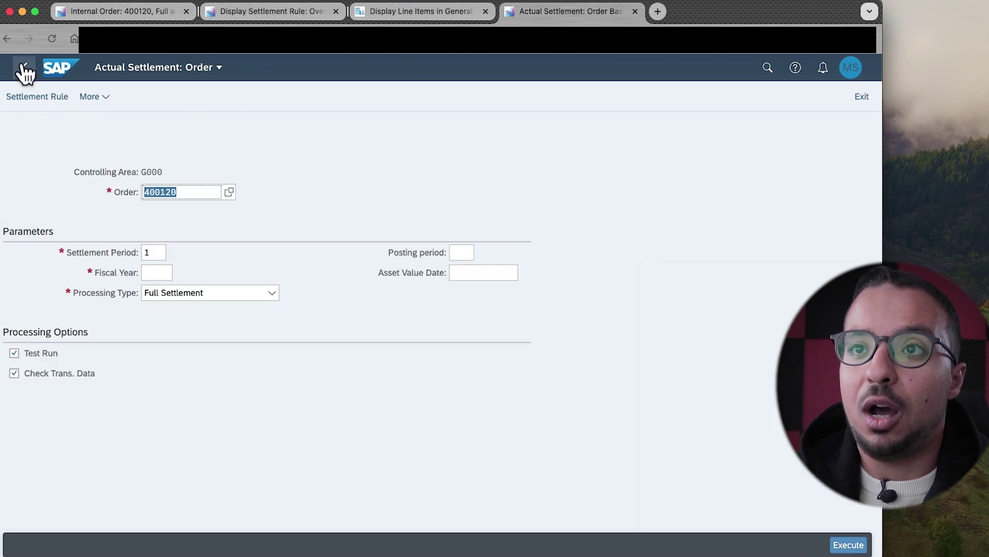
left_click(150, 252)
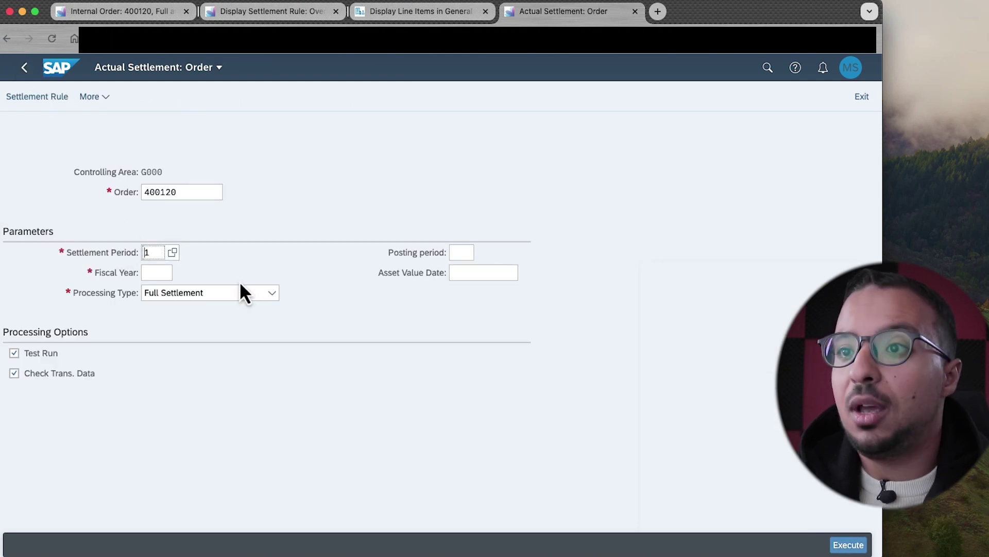
key("F8")
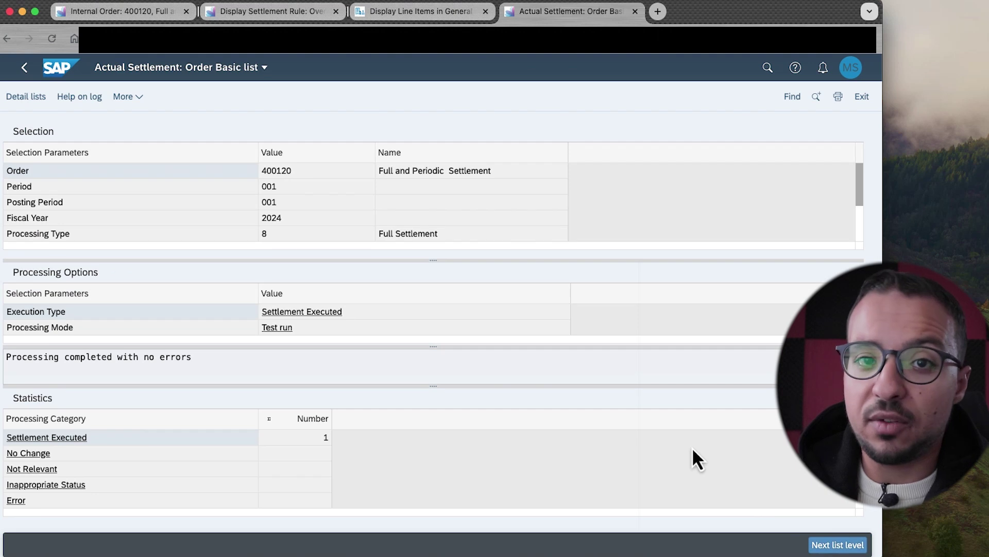